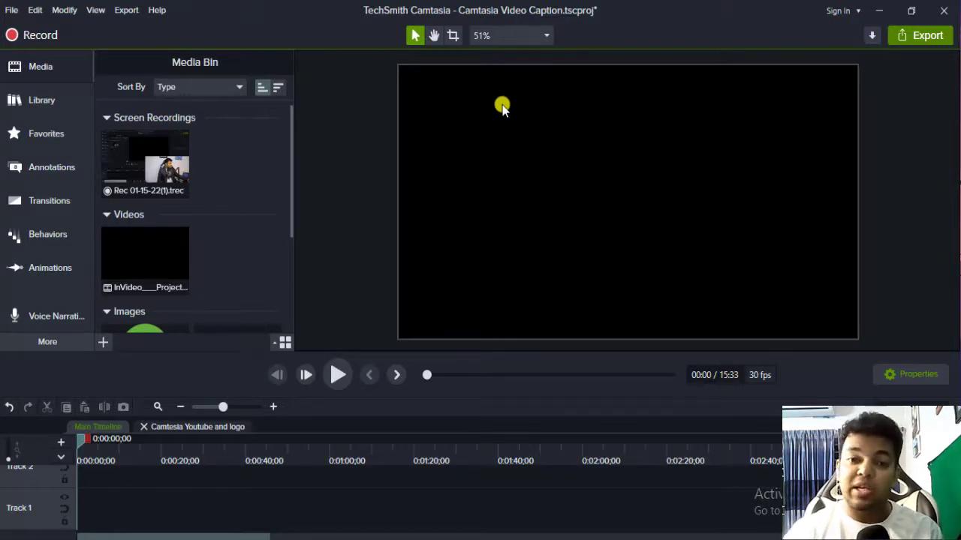
# - Add Youtube Earning Methods.mp4 from the Youtube Earning Methods folder to the project, placing it at the start of Track 1
pyautogui.click(157, 11)
pyautogui.click(196, 21)
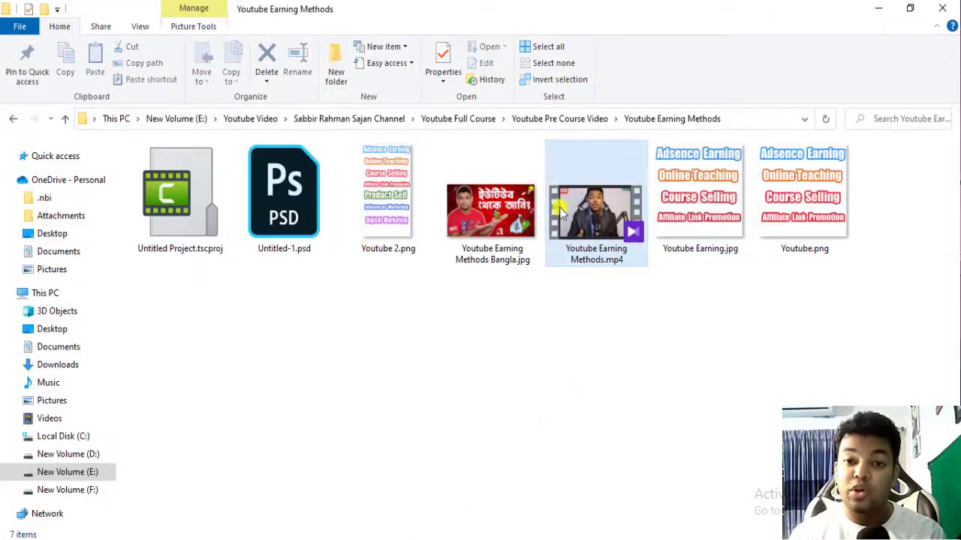
pyautogui.click(611, 217)
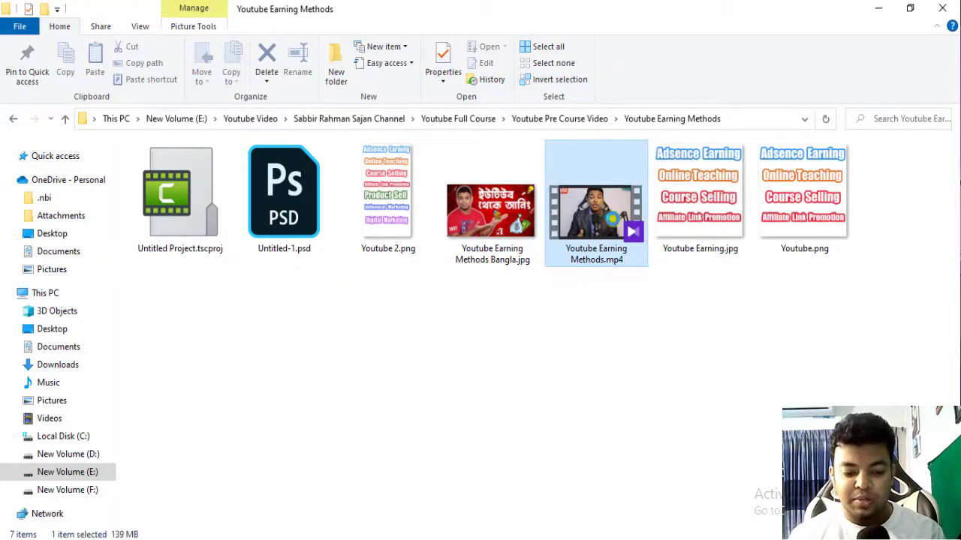
pyautogui.moveTo(612, 217); pyautogui.dragTo(132, 486)
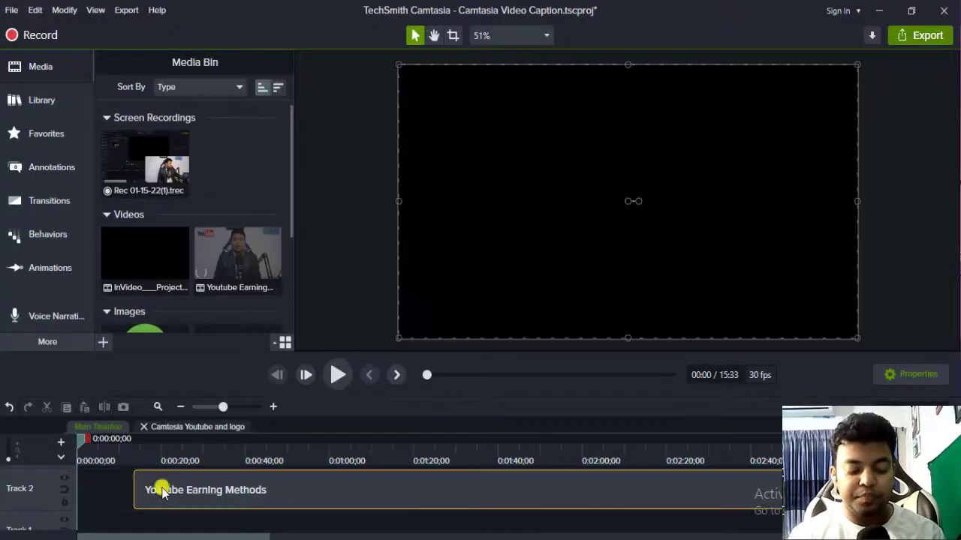
pyautogui.moveTo(115, 526); pyautogui.dragTo(114, 527)
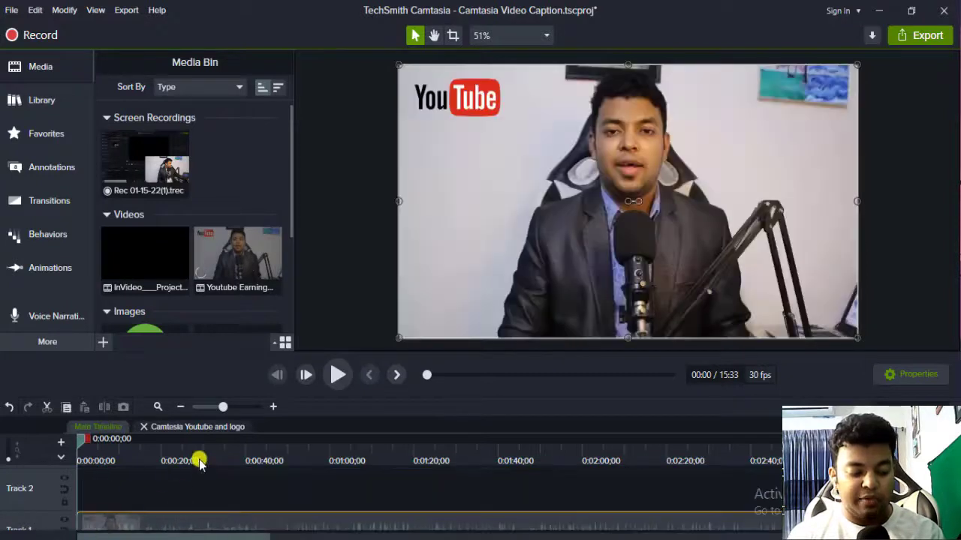
# - Sample the Youtube Earning Methods clip at about 0:57, 2:51 and 4:07 to look for a passage to caption
pyautogui.click(311, 442)
pyautogui.click(341, 375)
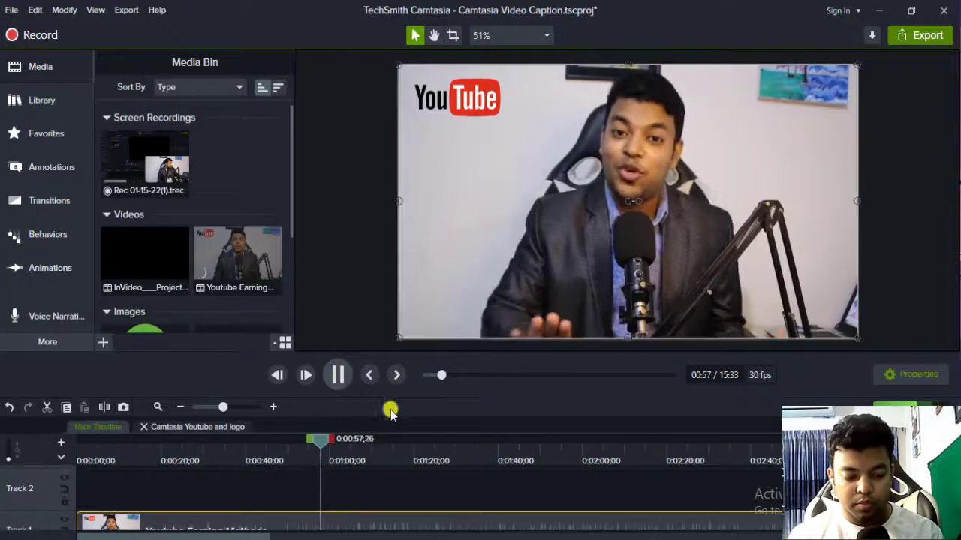
pyautogui.press('space')
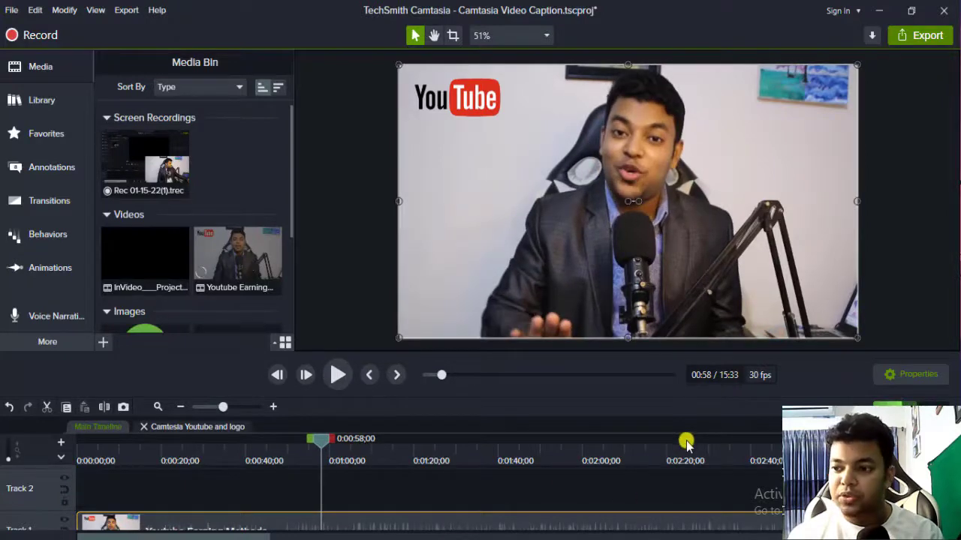
pyautogui.click(687, 443)
pyautogui.click(815, 442)
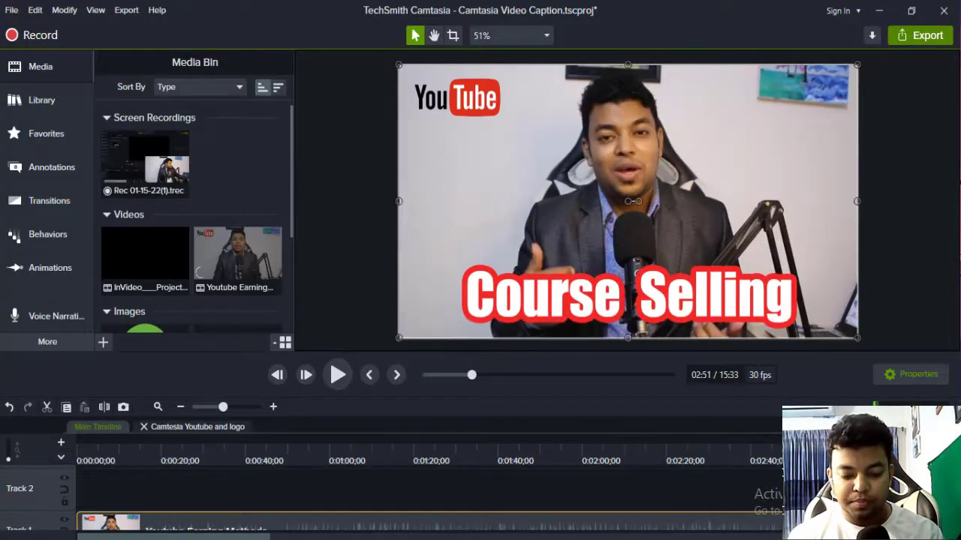
pyautogui.moveTo(253, 528); pyautogui.dragTo(331, 528)
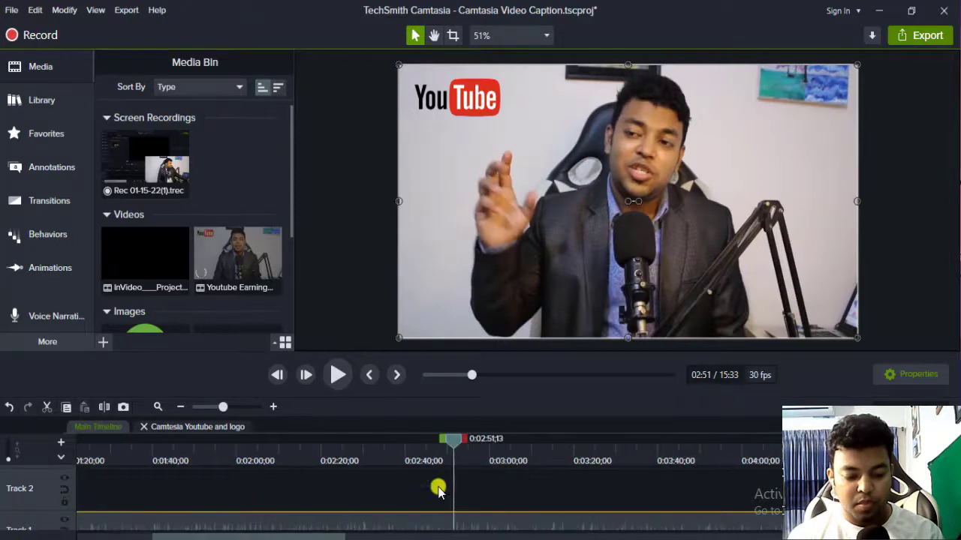
pyautogui.scroll(-1, 438, 489)
pyautogui.click(450, 440)
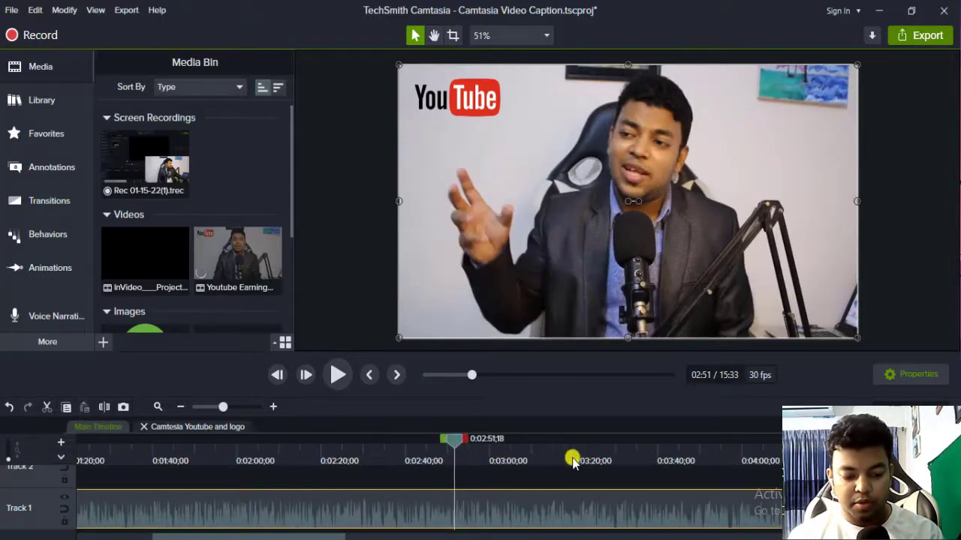
pyautogui.moveTo(572, 458); pyautogui.dragTo(770, 469)
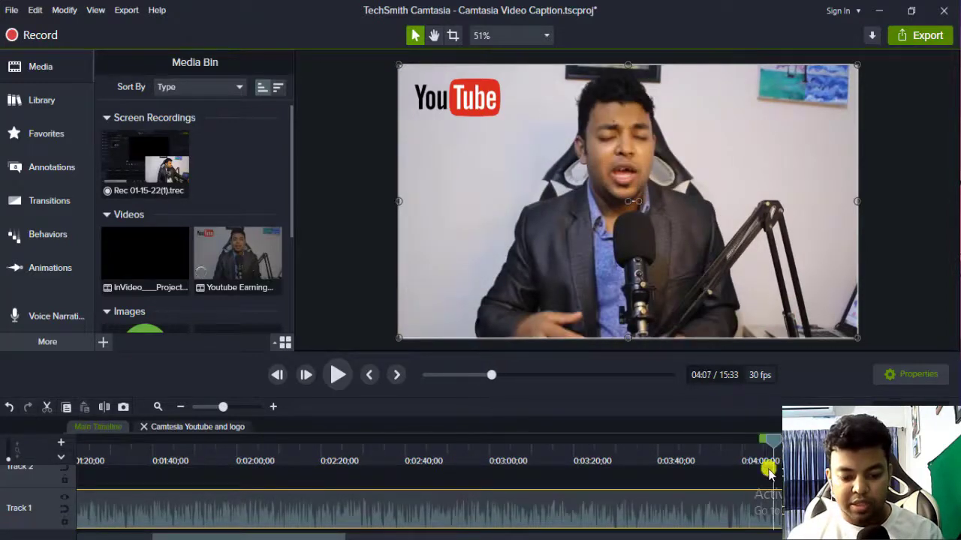
pyautogui.click(336, 375)
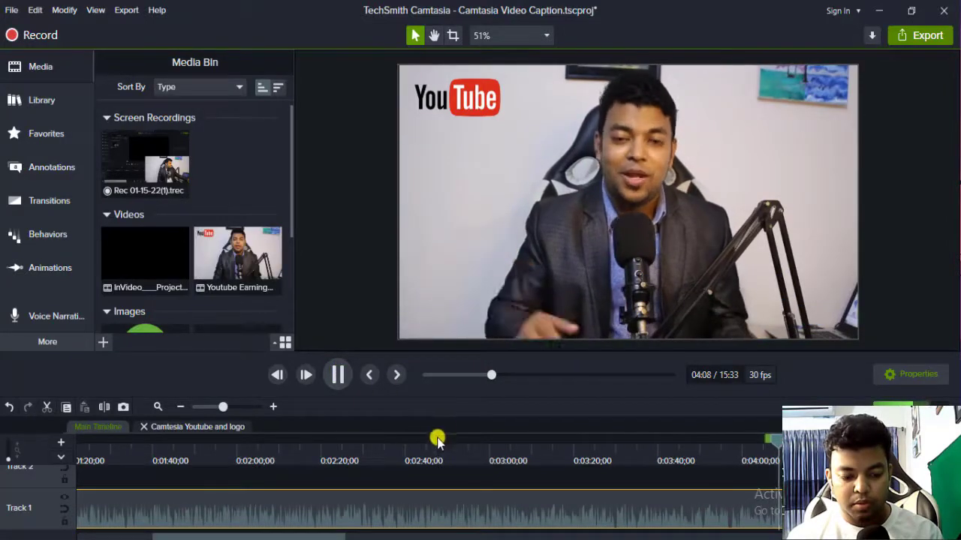
# - Play the passage around 2:38 to 2:45 repeatedly and leave the playhead at 0:02:44;22
pyautogui.click(409, 442)
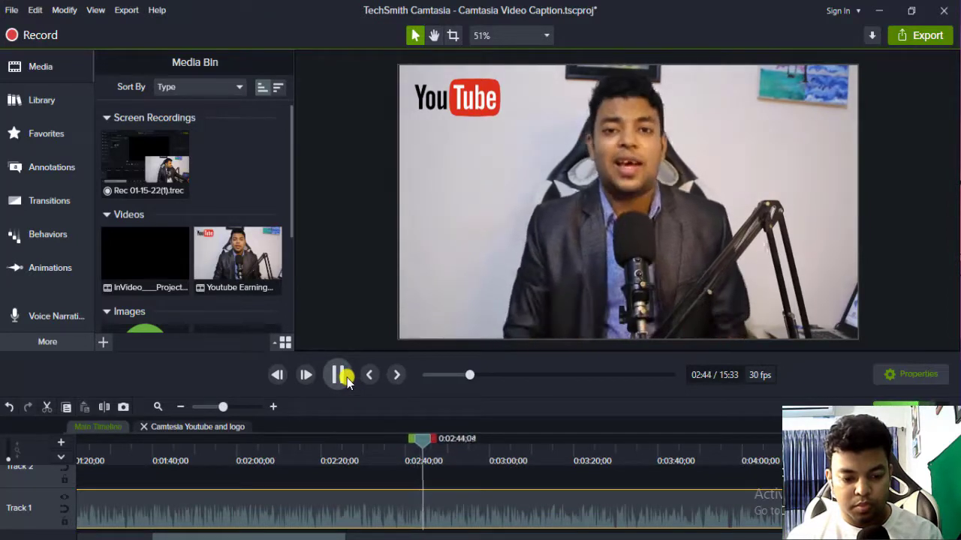
pyautogui.click(347, 377)
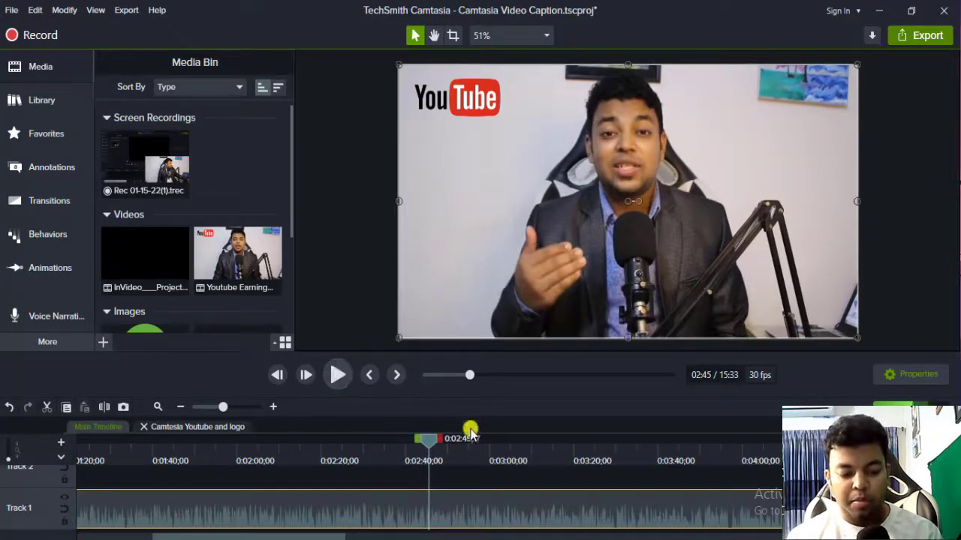
pyautogui.moveTo(425, 439); pyautogui.dragTo(396, 458)
pyautogui.click(335, 376)
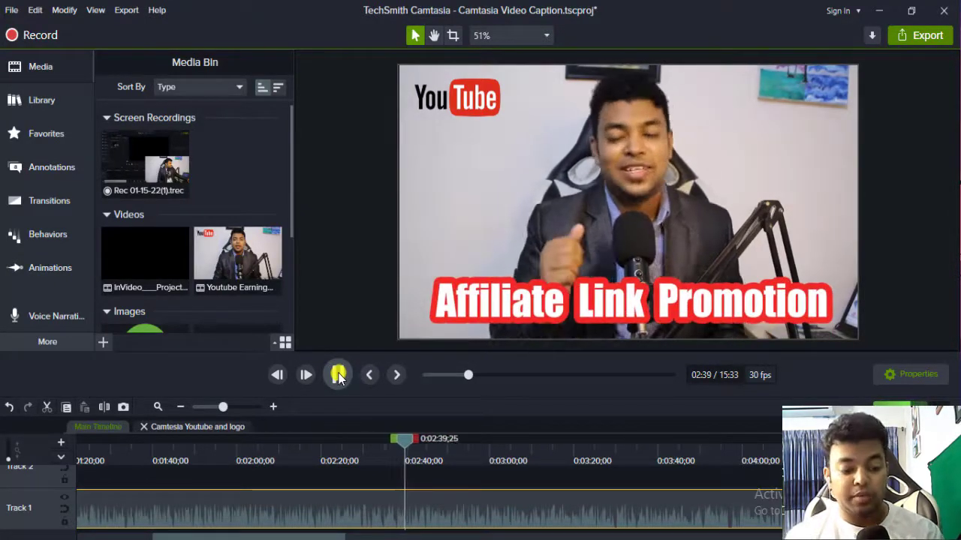
pyautogui.click(338, 375)
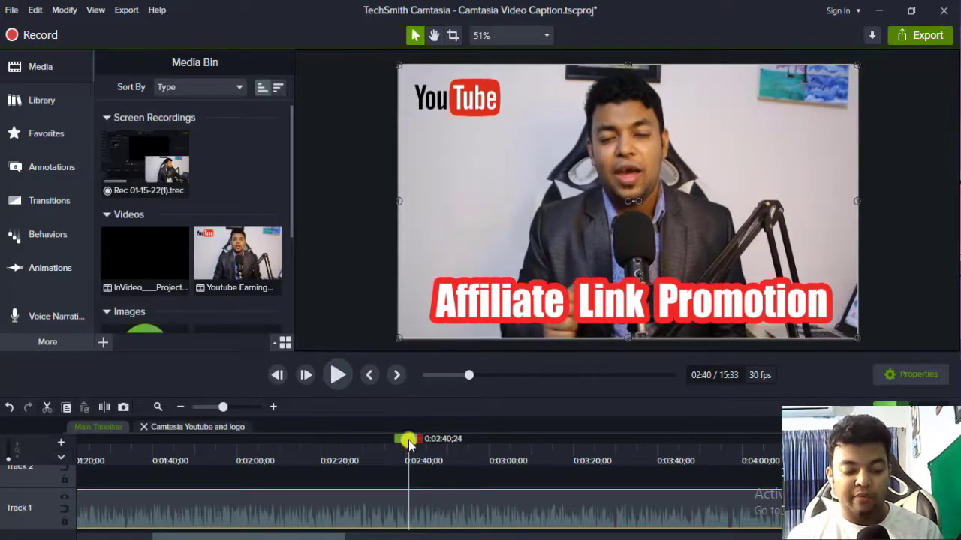
pyautogui.moveTo(409, 444); pyautogui.dragTo(402, 446)
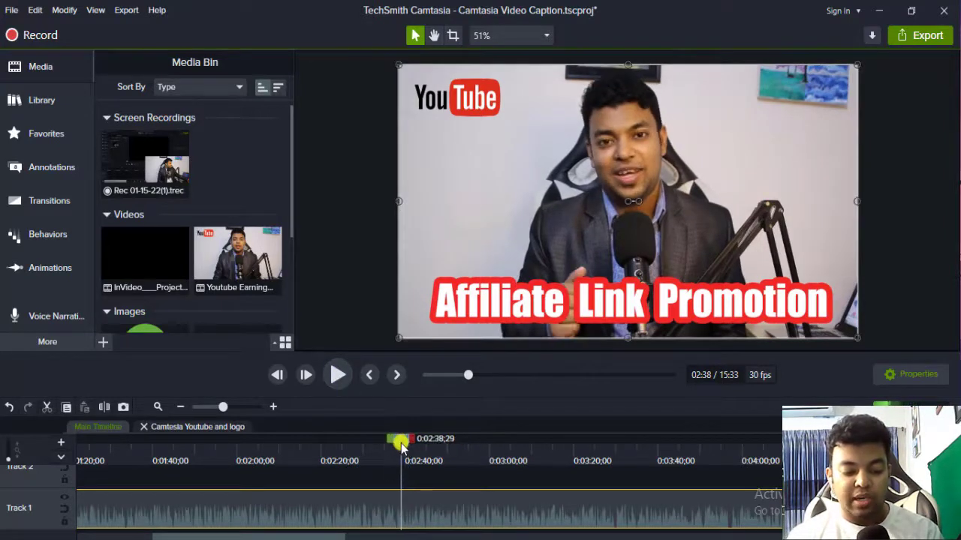
pyautogui.click(340, 375)
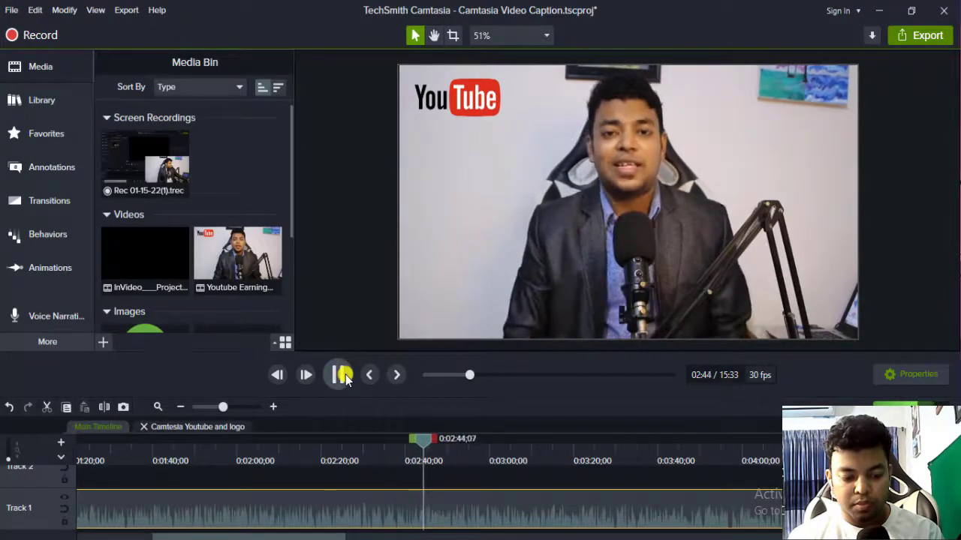
pyautogui.click(341, 375)
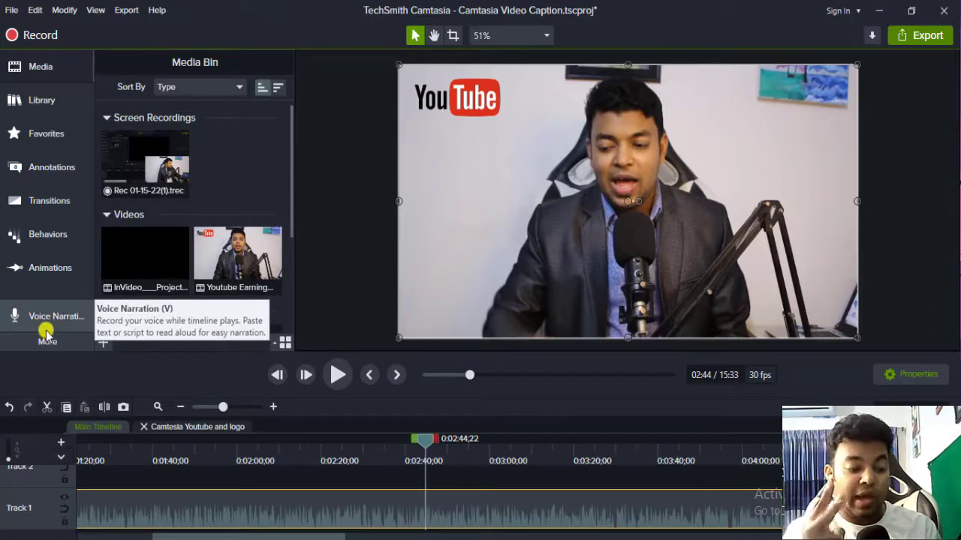
# - Place a plain text callout without background over the lower part of the video at the playhead and clear its placeholder text
pyautogui.click(51, 168)
pyautogui.click(112, 66)
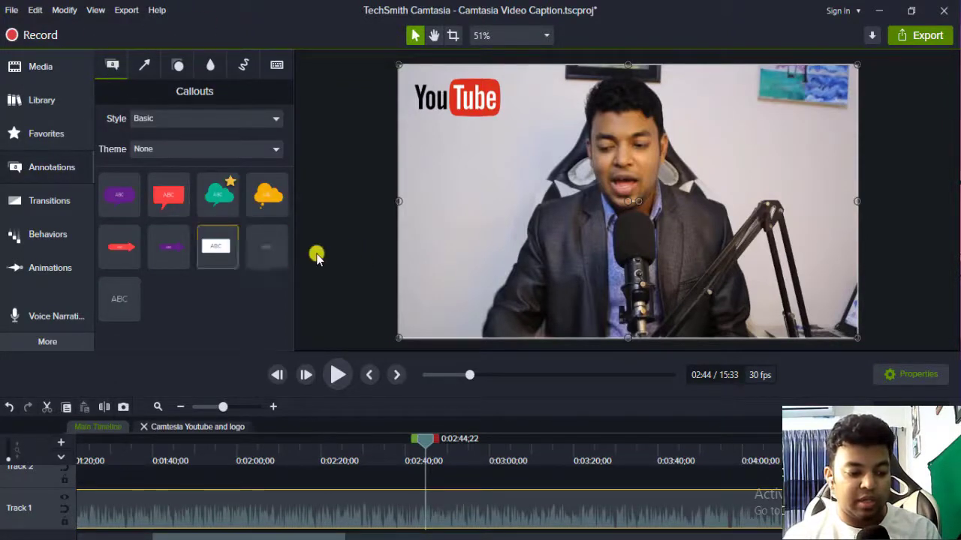
pyautogui.moveTo(118, 309); pyautogui.dragTo(564, 298)
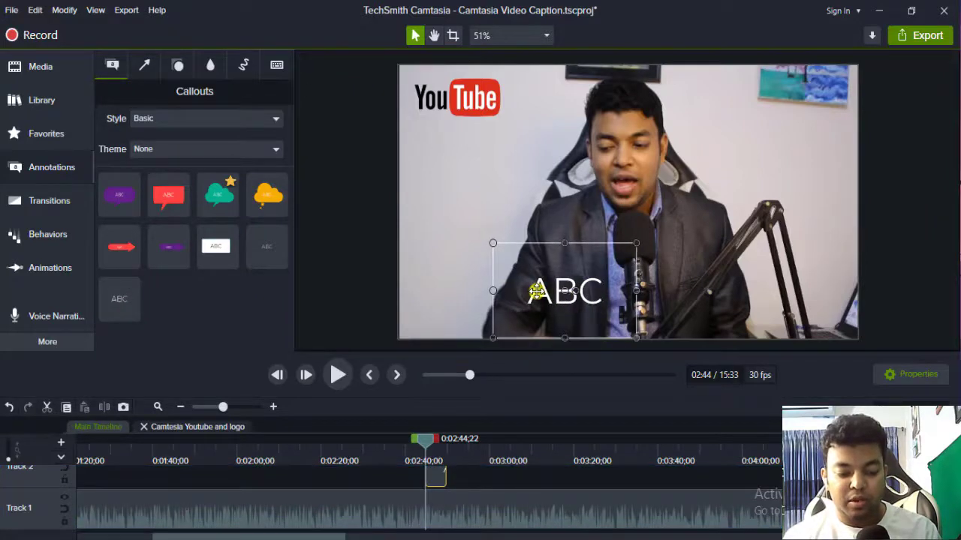
pyautogui.doubleClick(543, 288)
pyautogui.press('BackSpace')
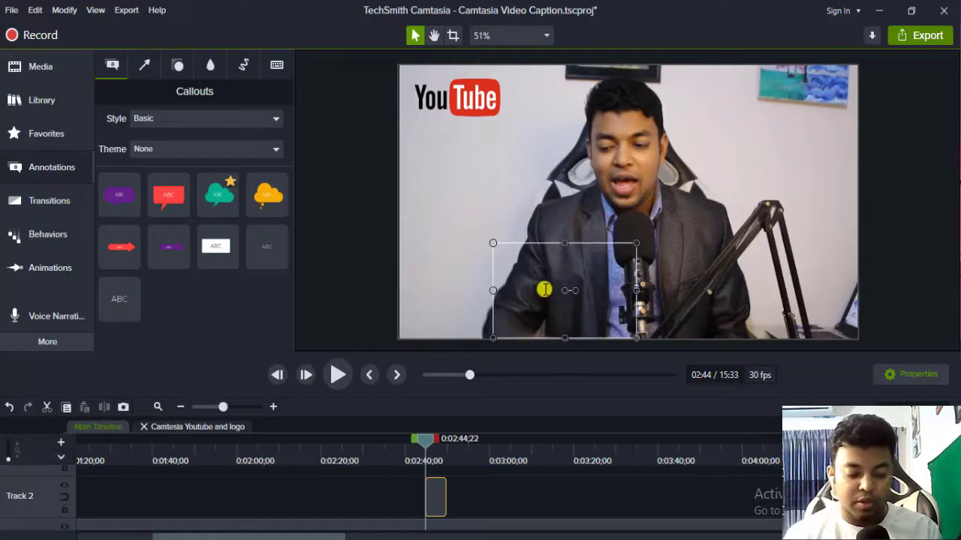
pyautogui.scroll(-2, 503, 460)
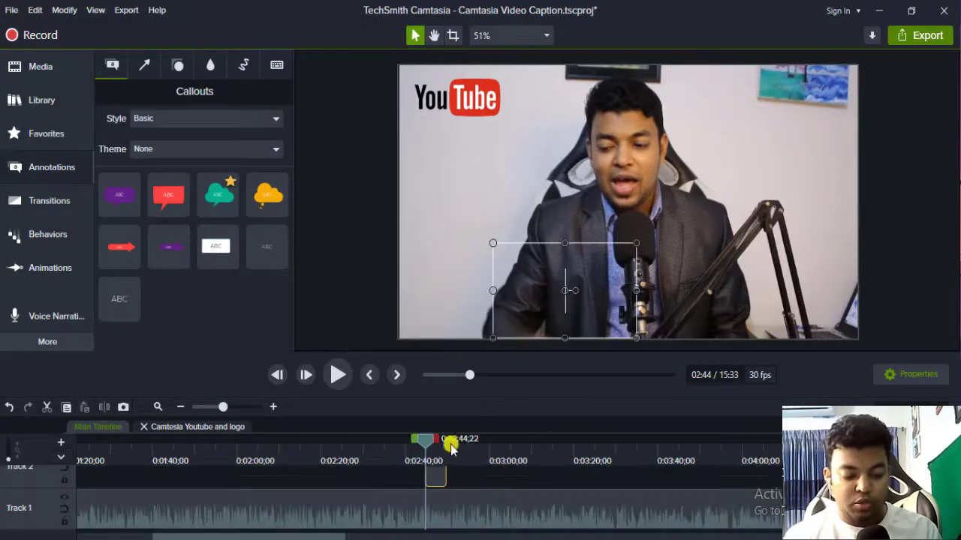
# - Play the passage under the callout from about 2:44 to 2:49 to hear the spoken words, and return to its start
pyautogui.click(339, 376)
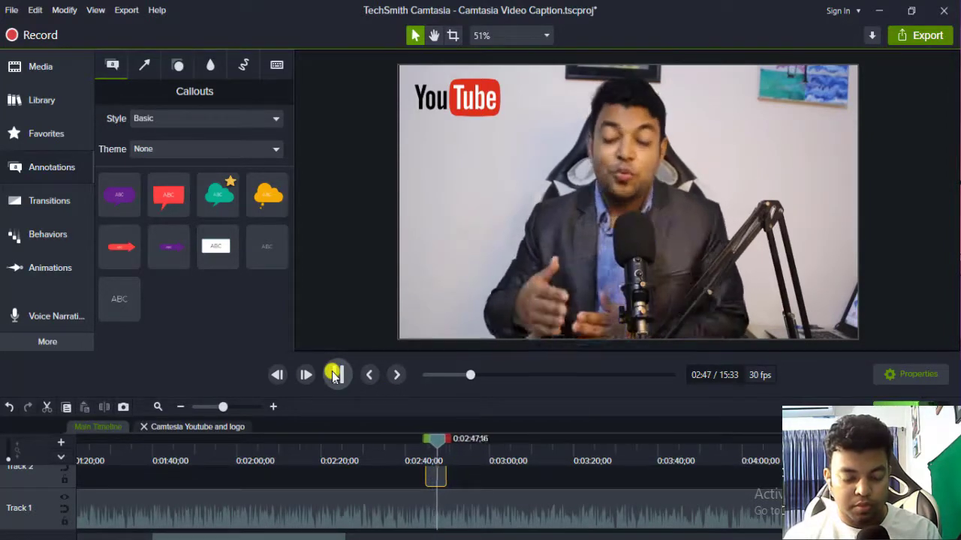
pyautogui.click(335, 375)
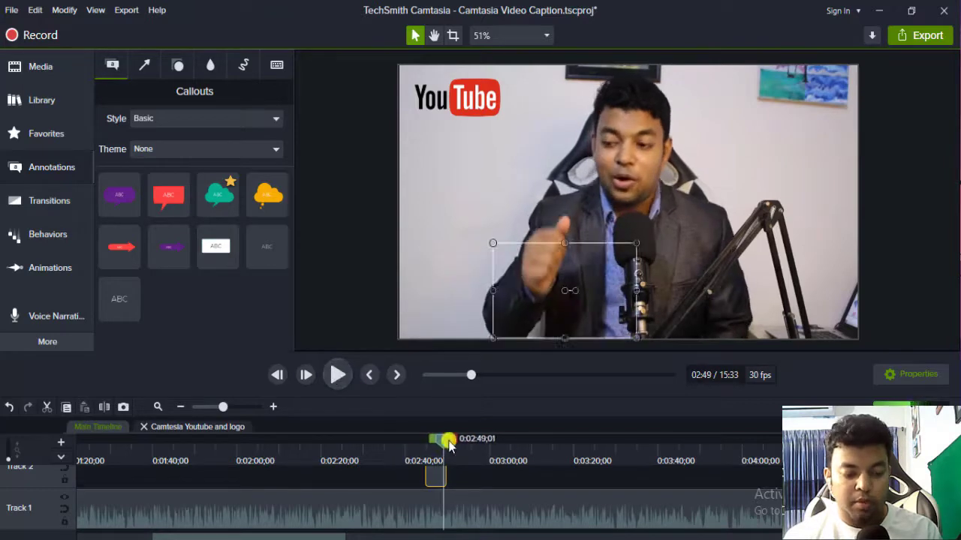
pyautogui.moveTo(449, 446); pyautogui.dragTo(429, 442)
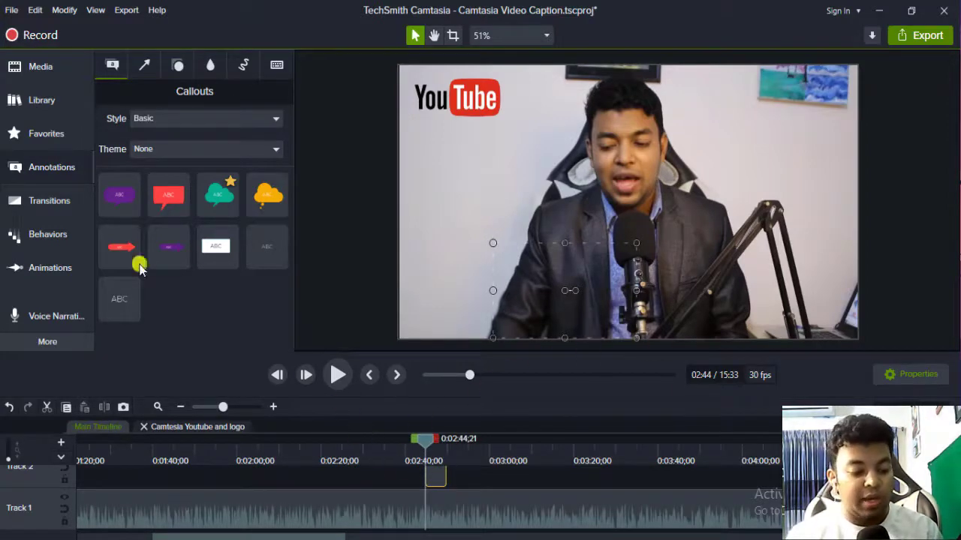
# - Write the caption "Those Visitors who will click on the product" in the empty callout, with the playhead at 0:02:46;01
pyautogui.click(537, 307)
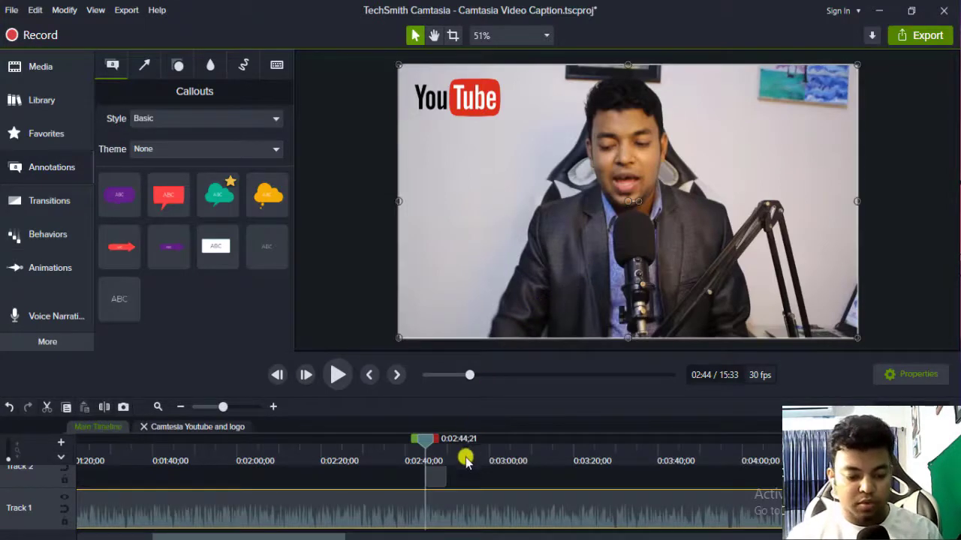
pyautogui.moveTo(428, 449); pyautogui.dragTo(435, 451)
pyautogui.click(437, 479)
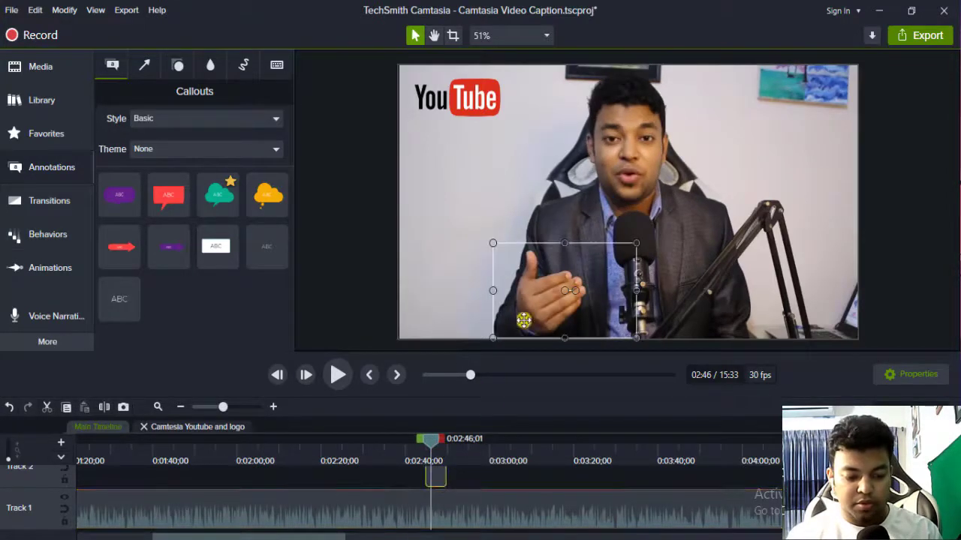
pyautogui.write('t')
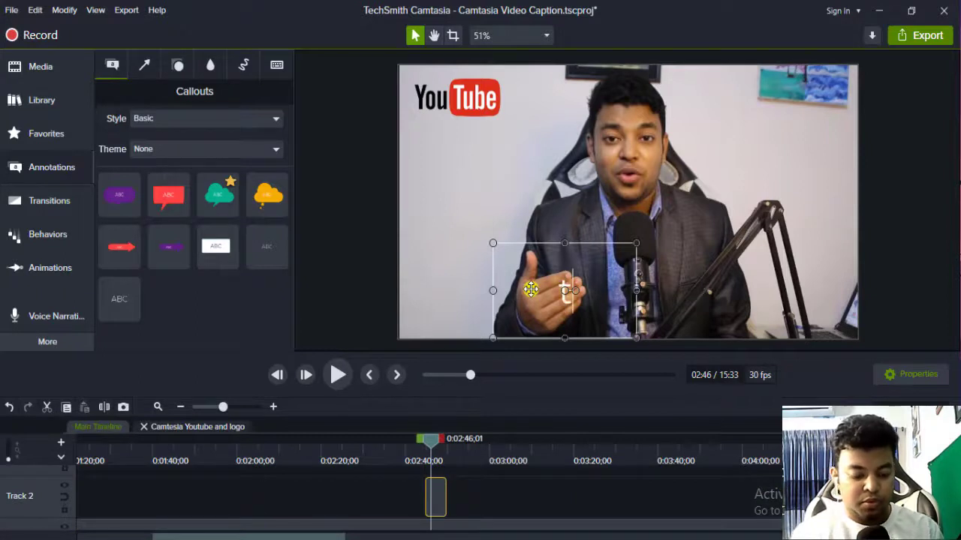
pyautogui.write('hose')
pyautogui.press('BackSpace')
pyautogui.press('BackSpace')
pyautogui.press('BackSpace')
pyautogui.press('BackSpace')
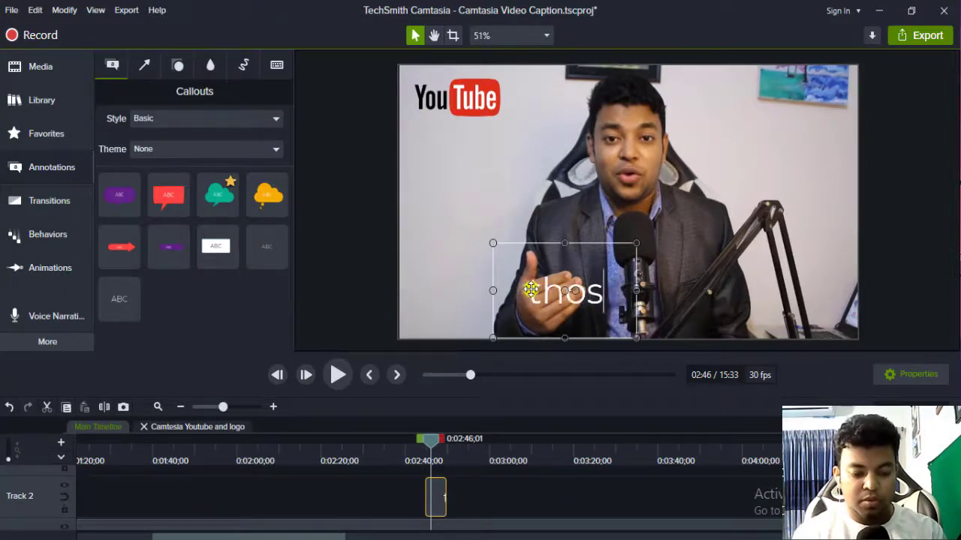
pyautogui.write('hose')
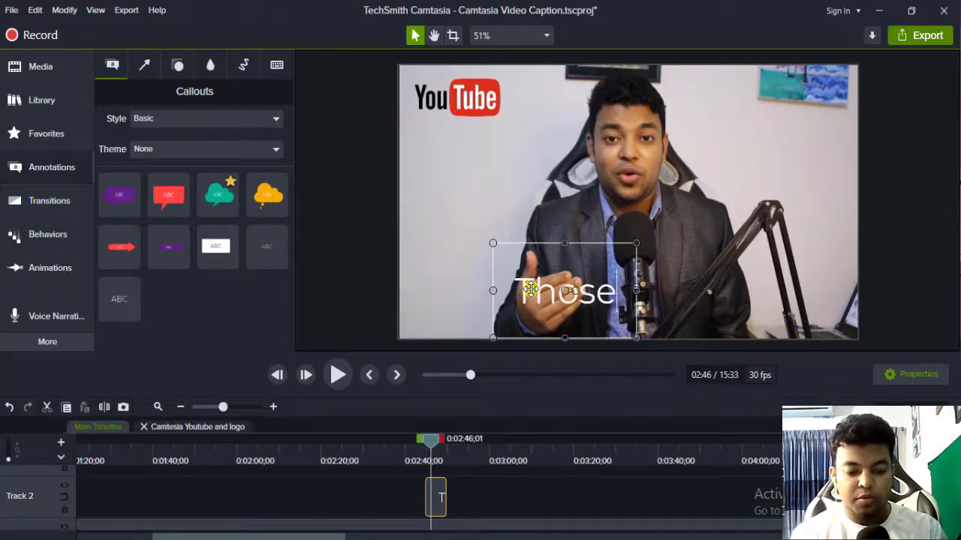
pyautogui.write(' Visitor')
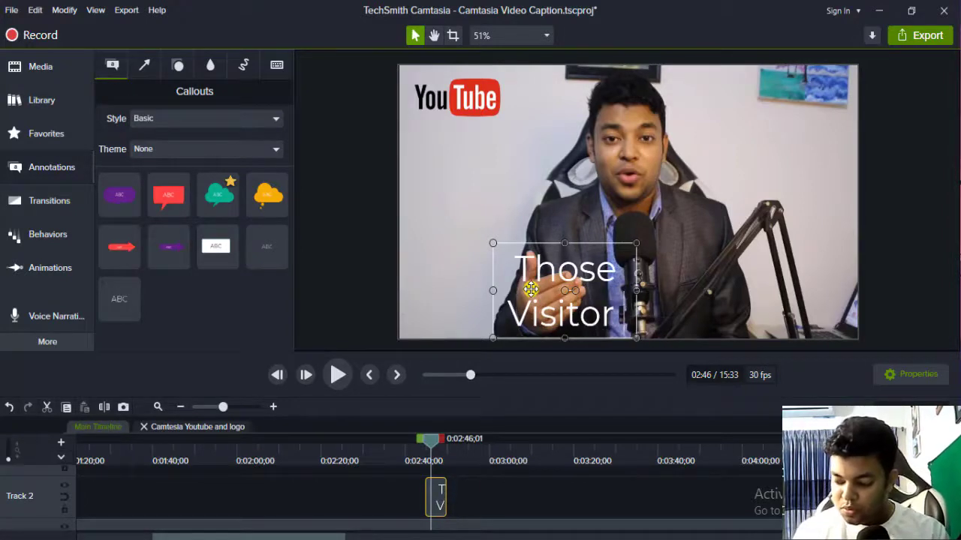
pyautogui.write('s w')
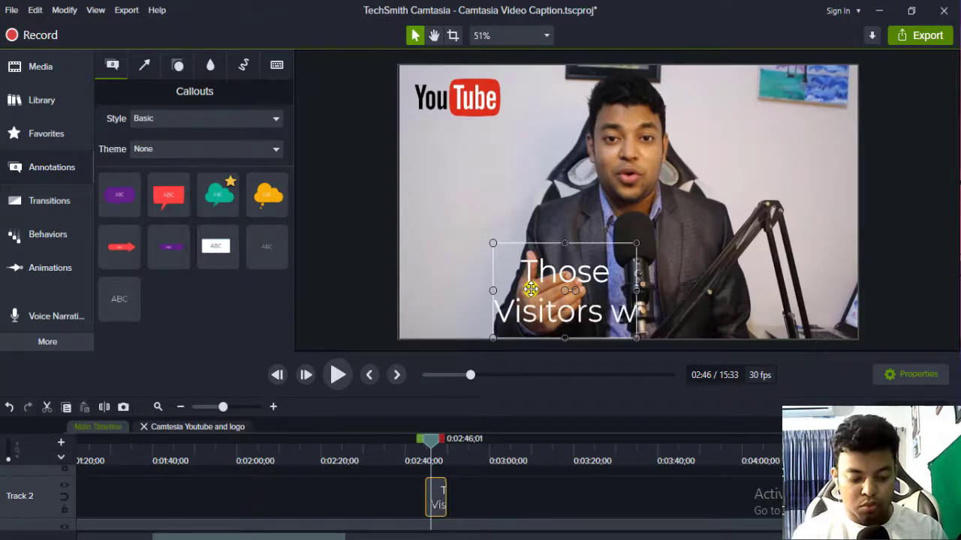
pyautogui.write('ho will')
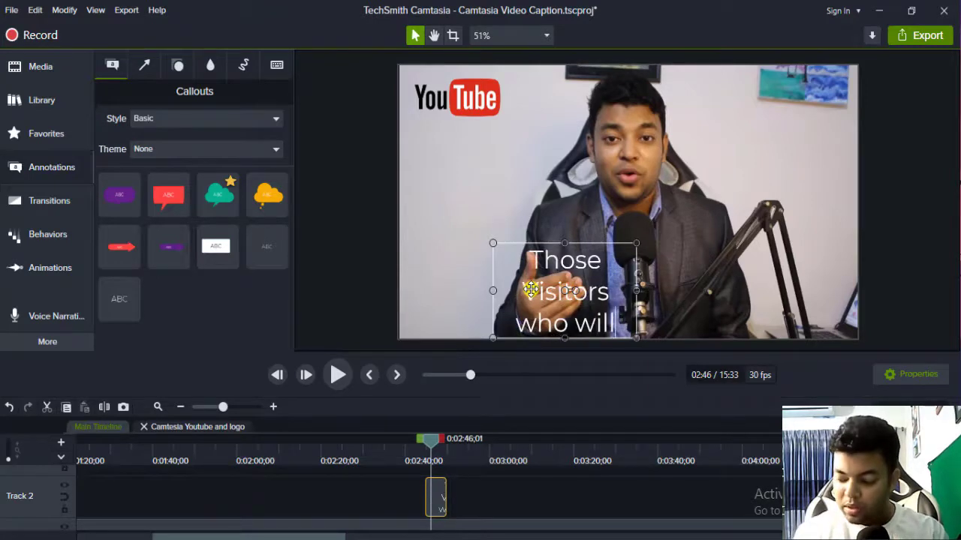
pyautogui.write(' click')
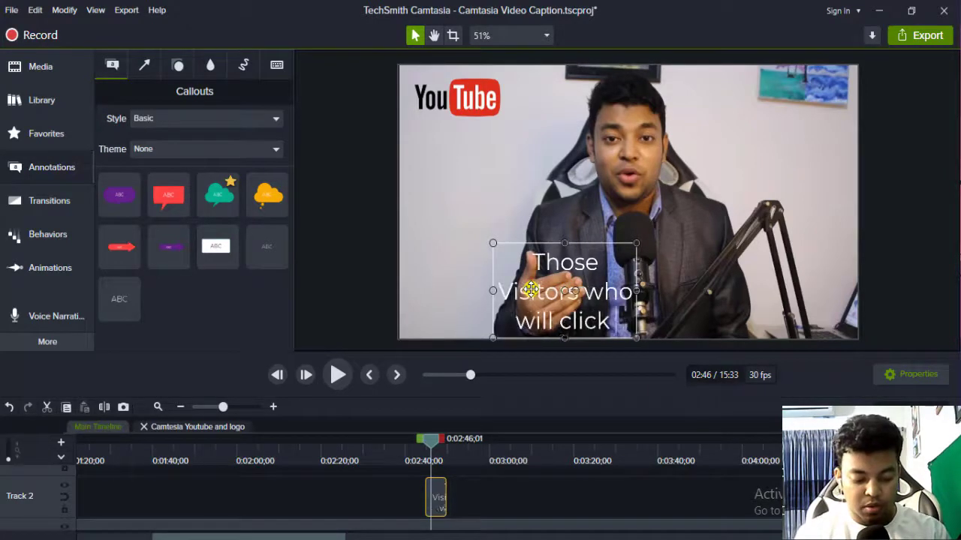
pyautogui.write(' on the ')
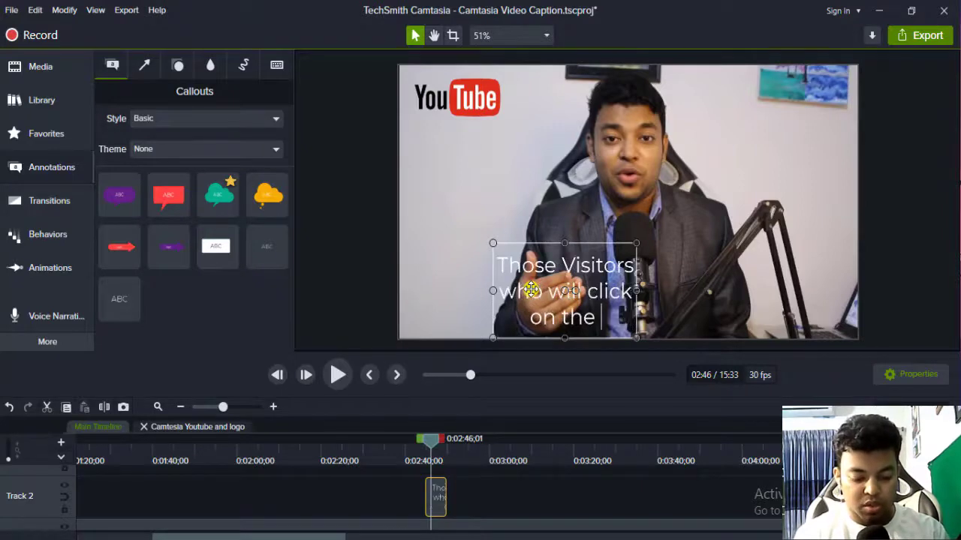
pyautogui.write('product')
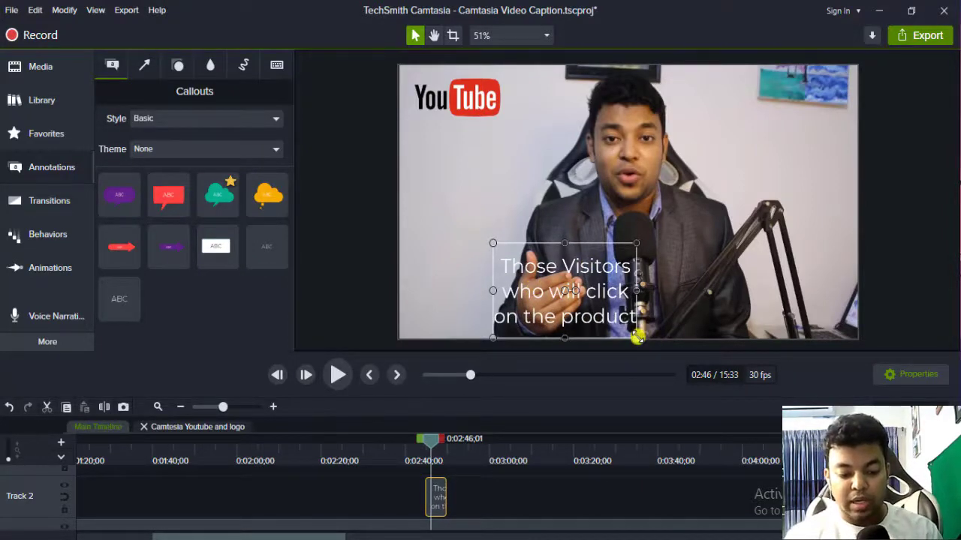
# - Widen the caption callout to nearly the full width of the video and set its text to Bold, size 47
pyautogui.moveTo(637, 337); pyautogui.dragTo(843, 336)
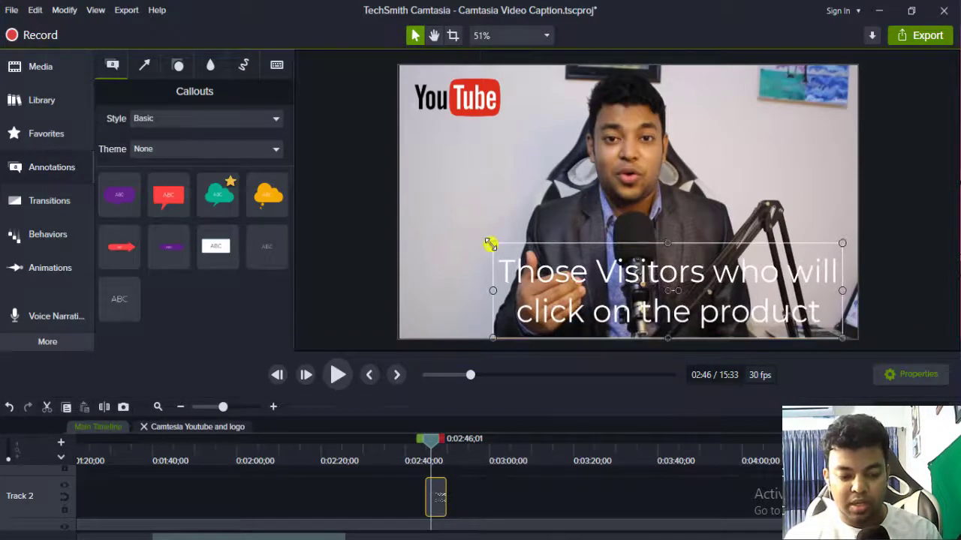
pyautogui.moveTo(489, 244); pyautogui.dragTo(420, 239)
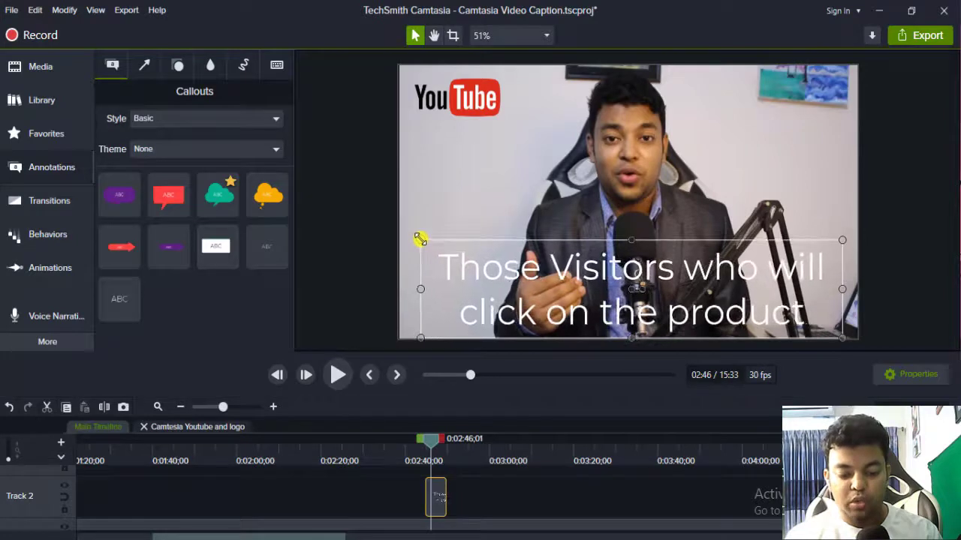
pyautogui.click(904, 375)
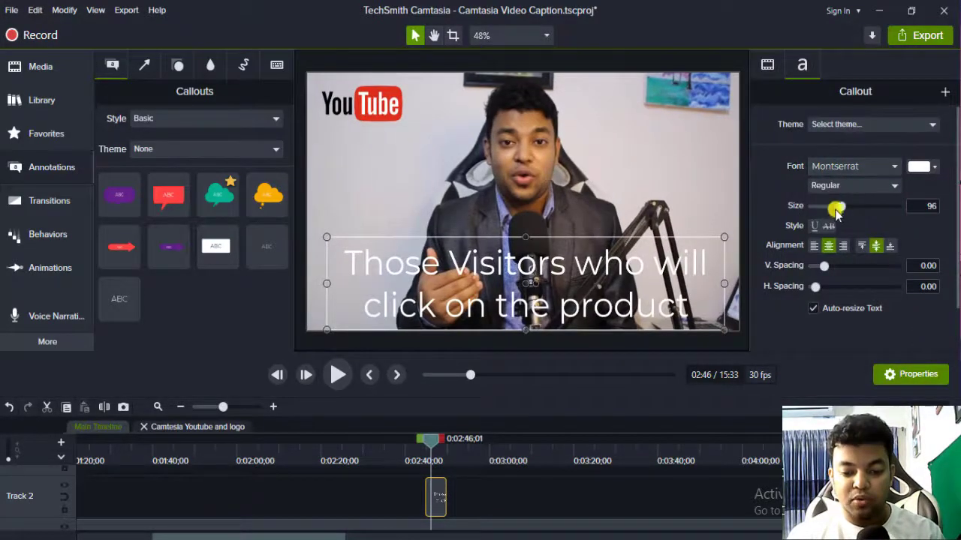
pyautogui.moveTo(838, 214); pyautogui.dragTo(824, 211)
pyautogui.click(839, 186)
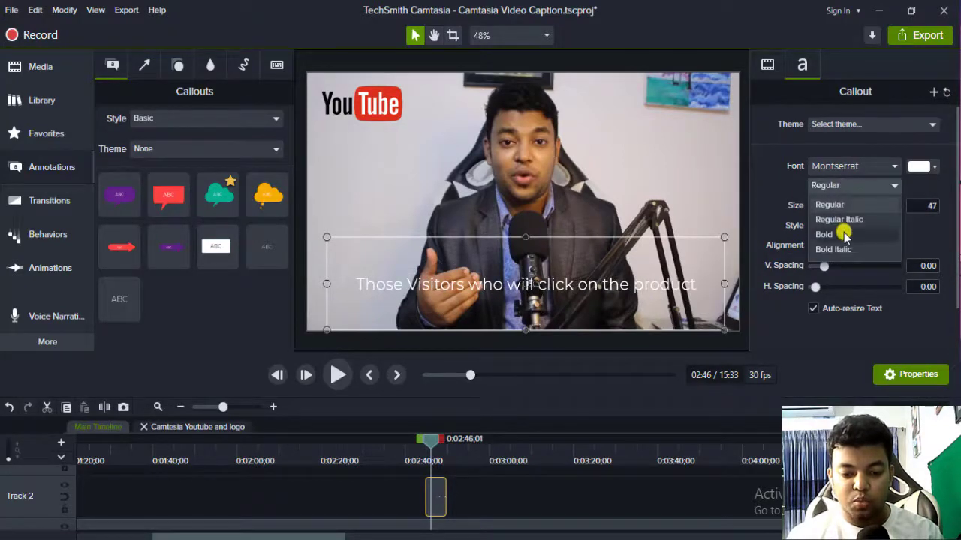
pyautogui.click(824, 234)
# - Move the caption down close to the lower edge of the video and colour its text black
pyautogui.moveTo(650, 281); pyautogui.dragTo(650, 302)
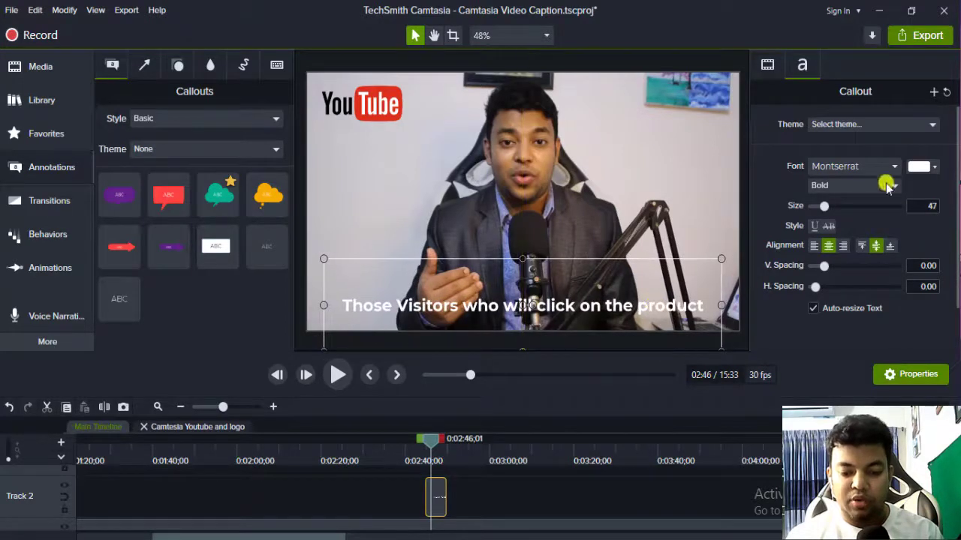
pyautogui.doubleClick(560, 308)
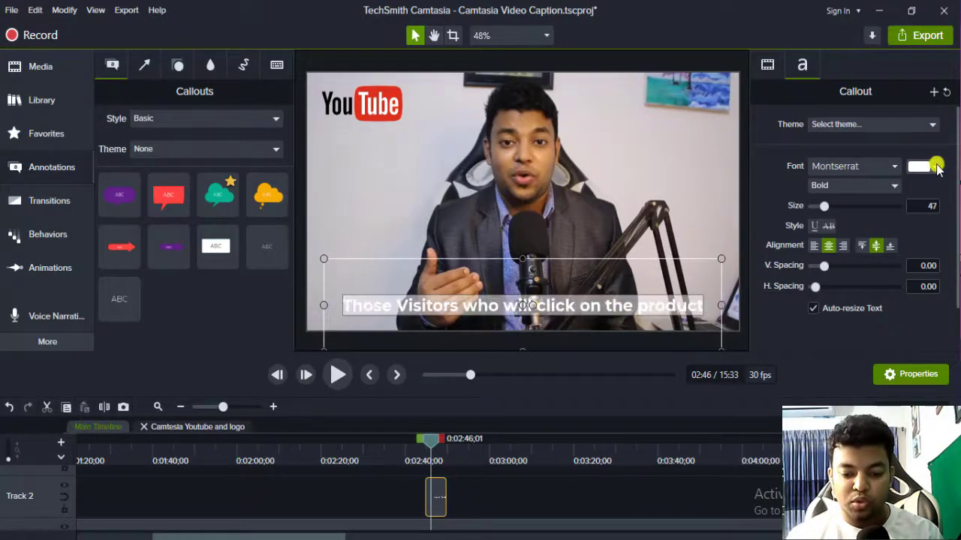
pyautogui.click(937, 166)
pyautogui.click(954, 337)
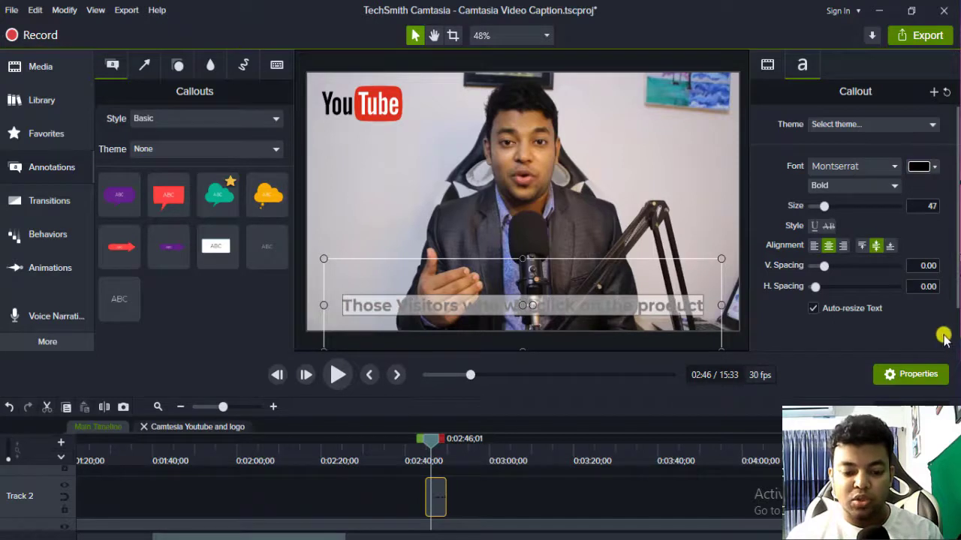
pyautogui.click(575, 307)
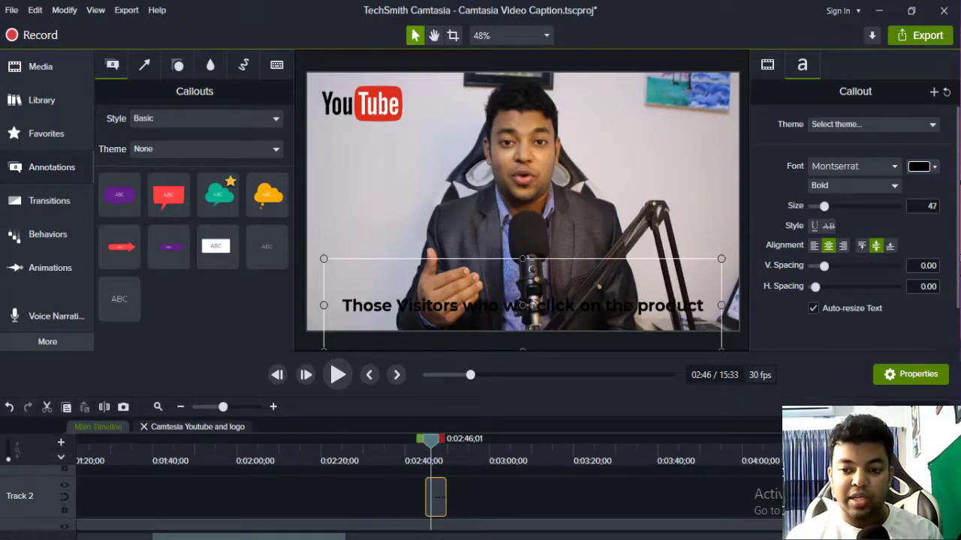
pyautogui.click(948, 218)
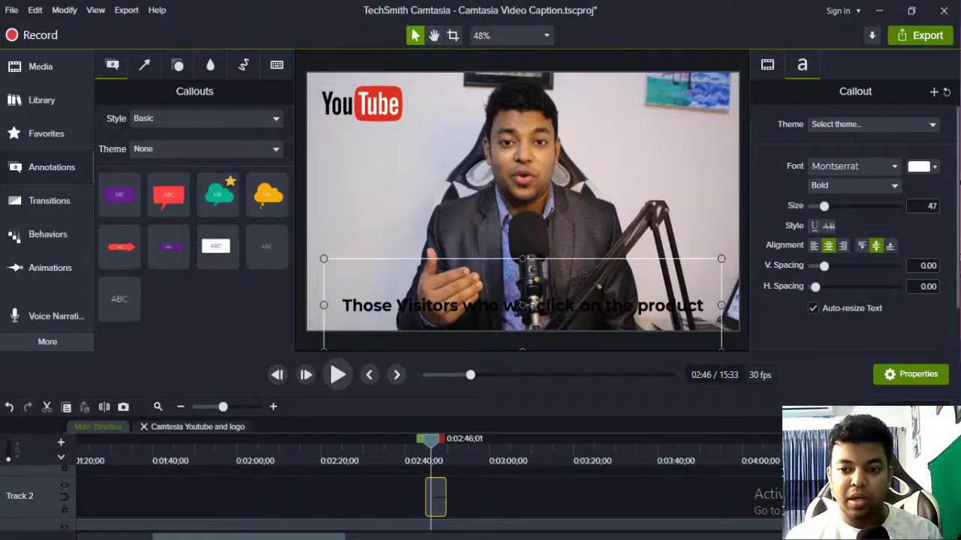
pyautogui.click(933, 217)
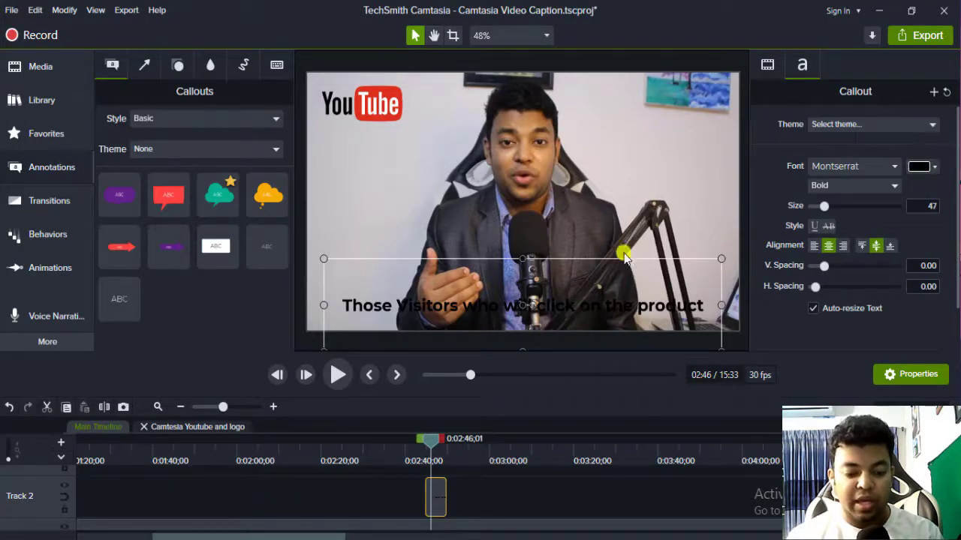
pyautogui.click(574, 216)
# - Play the captioned passage and adjust the callout's duration on the timeline so it ends at 0:02:49;00
pyautogui.click(444, 496)
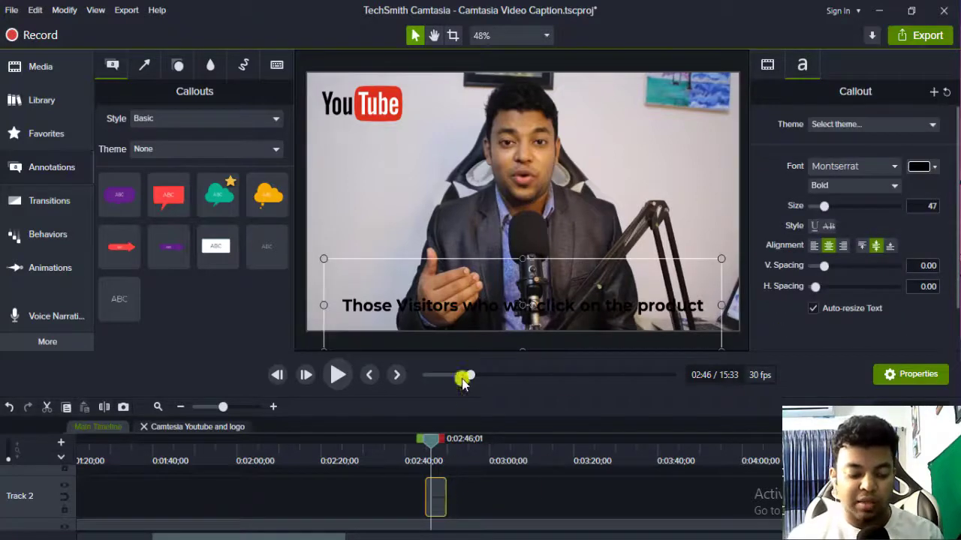
pyautogui.moveTo(443, 500); pyautogui.dragTo(473, 498)
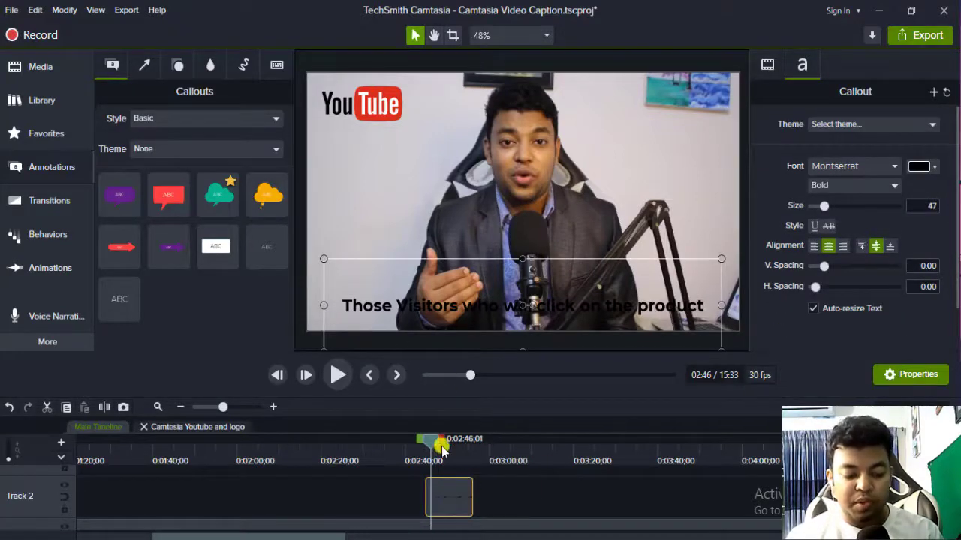
pyautogui.moveTo(433, 443); pyautogui.dragTo(420, 441)
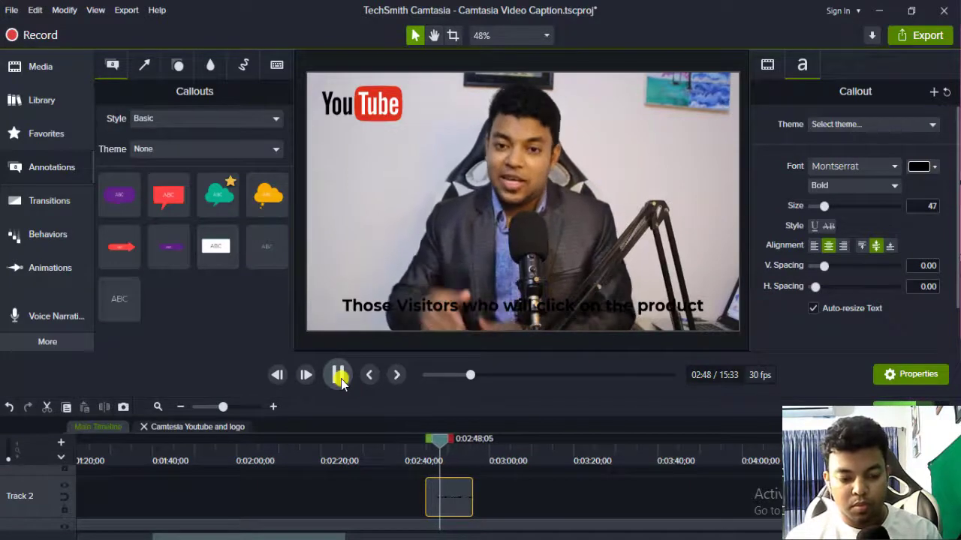
pyautogui.click(339, 378)
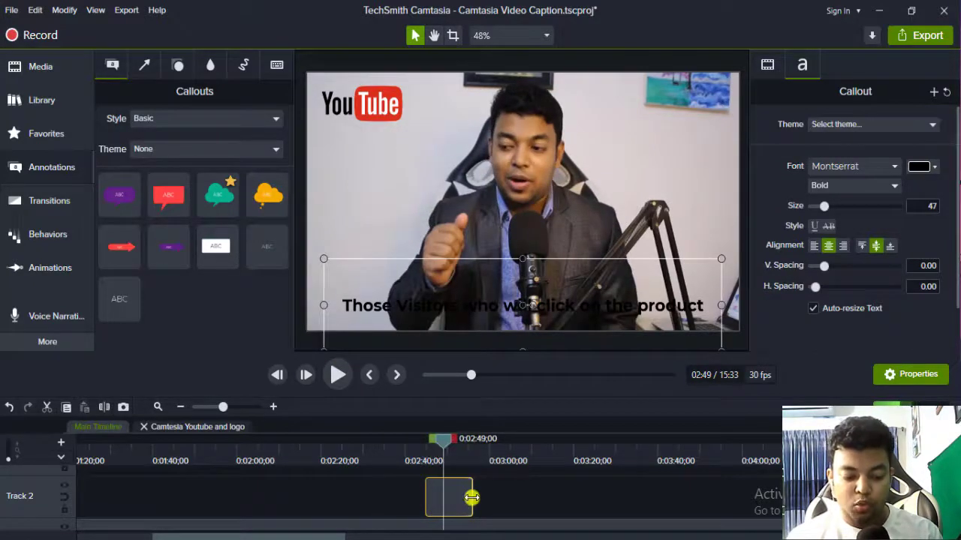
pyautogui.moveTo(470, 498); pyautogui.dragTo(439, 495)
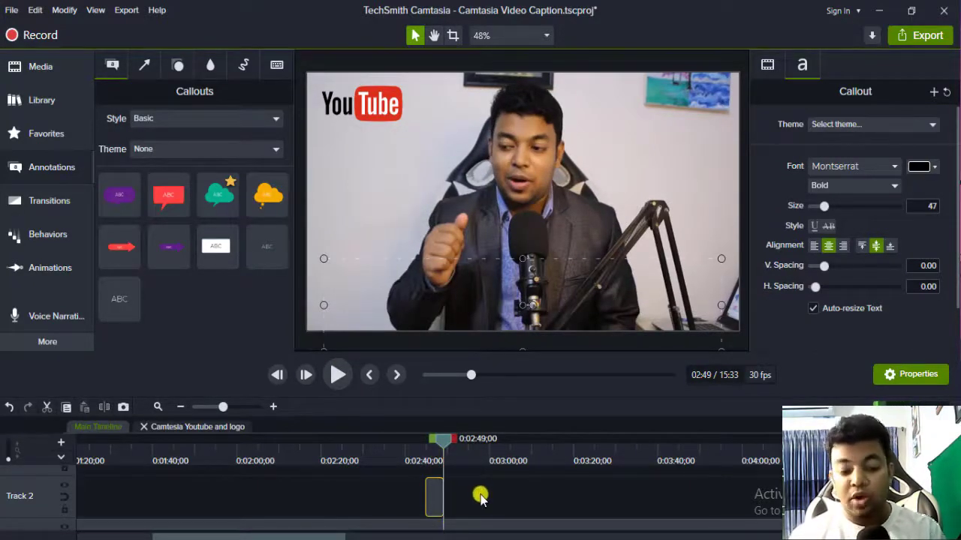
# - Try the caption across the middle of the video at 0:02:47;15, and place it back over the lower part
pyautogui.moveTo(439, 443); pyautogui.dragTo(436, 444)
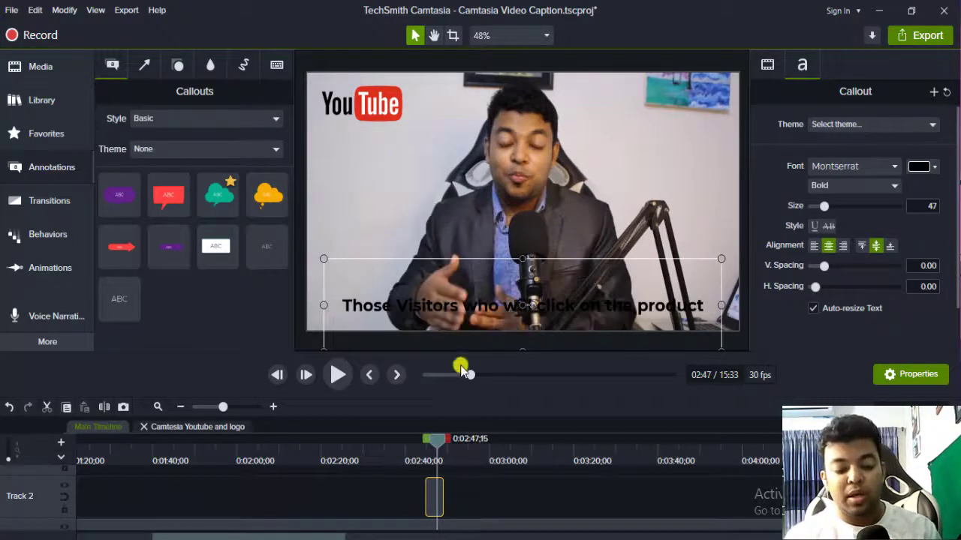
pyautogui.moveTo(470, 306); pyautogui.dragTo(463, 183)
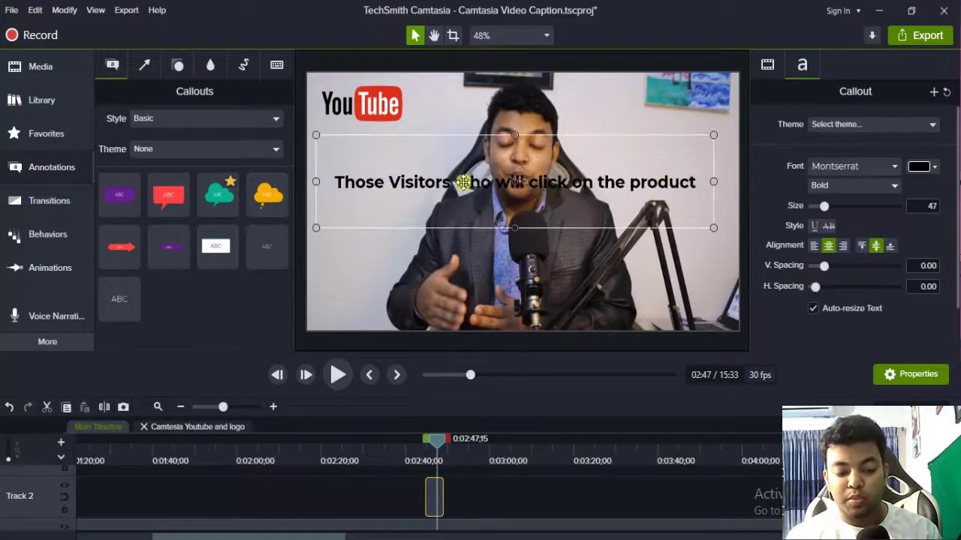
pyautogui.doubleClick(610, 182)
pyautogui.click(633, 186)
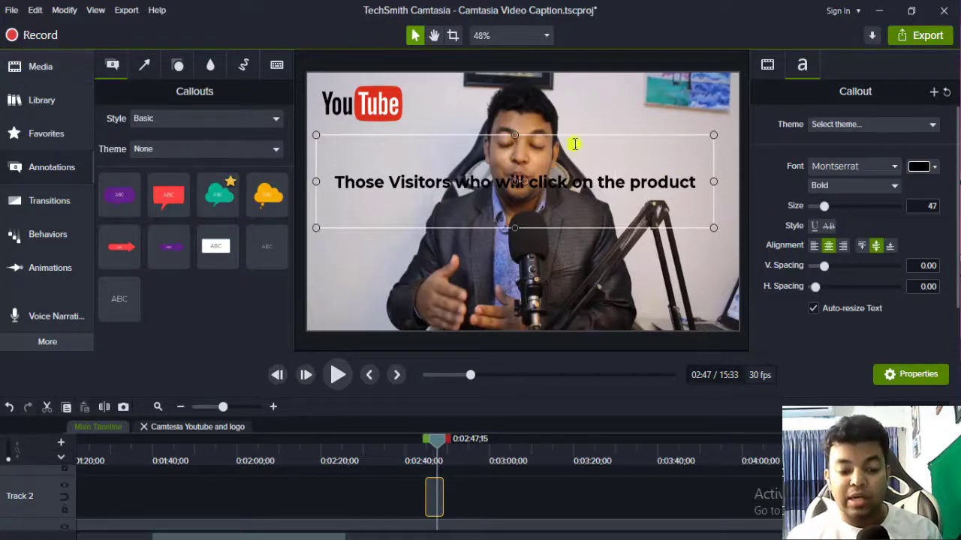
pyautogui.click(593, 499)
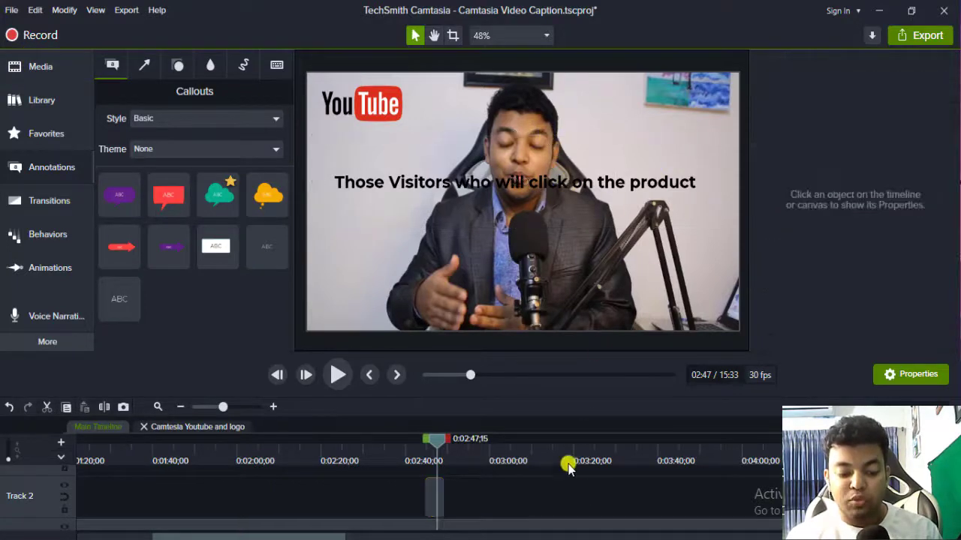
pyautogui.click(515, 182)
pyautogui.moveTo(540, 184); pyautogui.dragTo(565, 298)
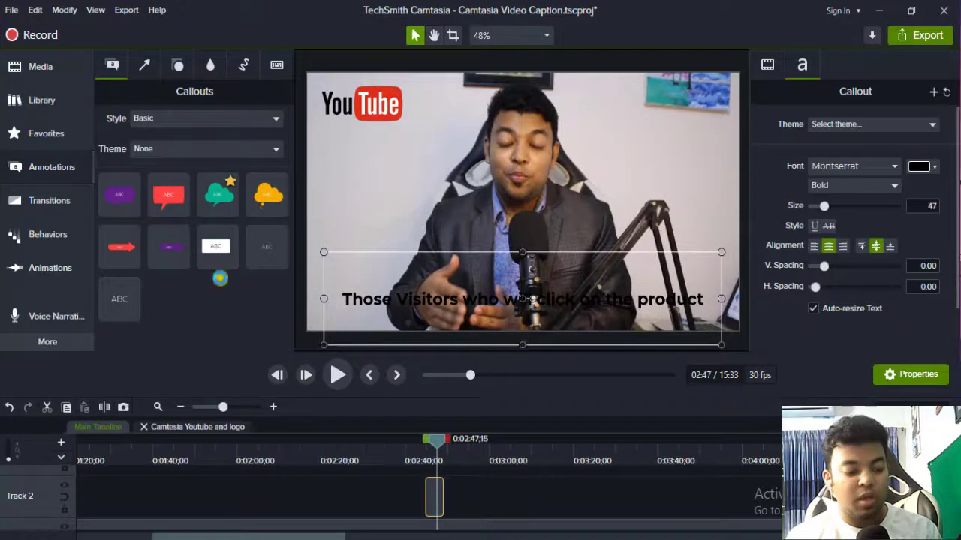
# - Apply the Fade behavior to the caption callout and preview it by playing from 0:02:43;20
pyautogui.click(42, 234)
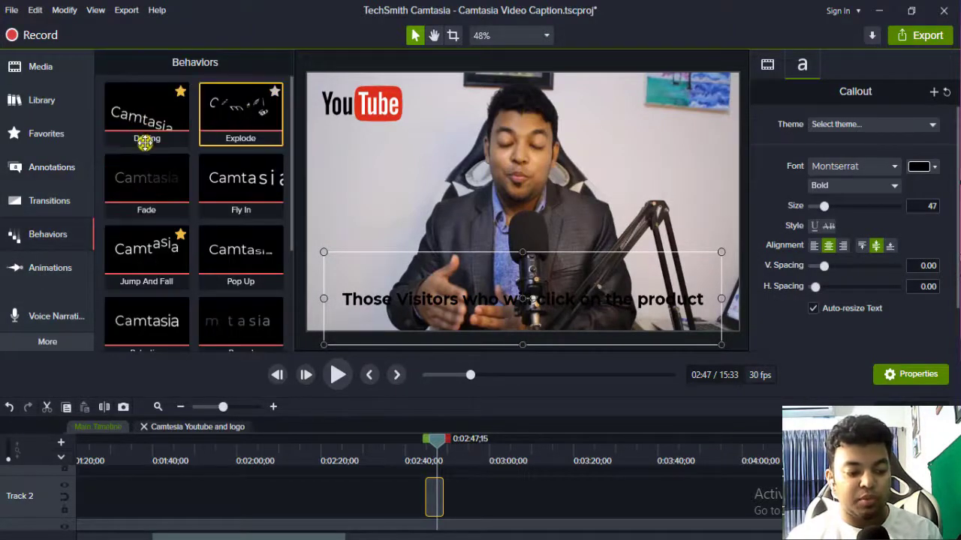
pyautogui.moveTo(143, 178); pyautogui.dragTo(435, 497)
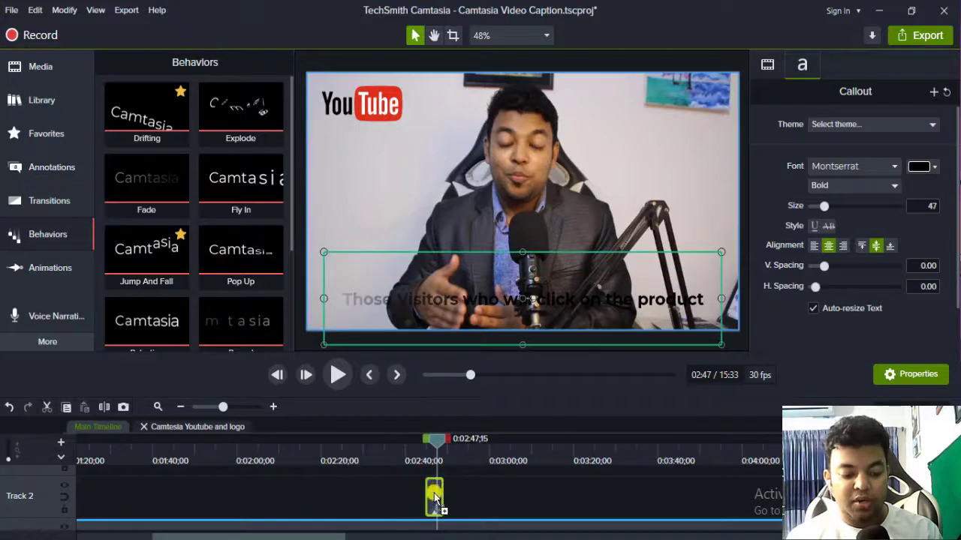
pyautogui.click(413, 440)
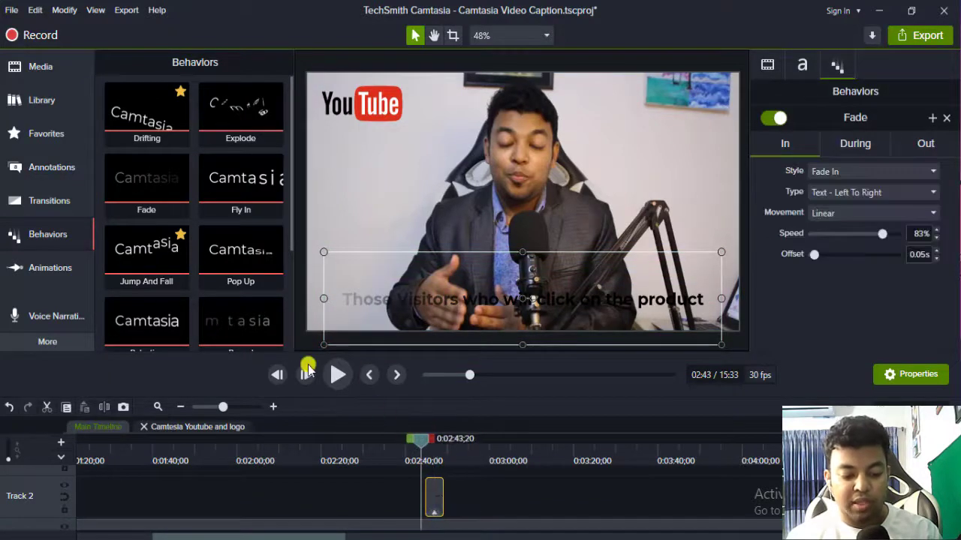
pyautogui.click(332, 375)
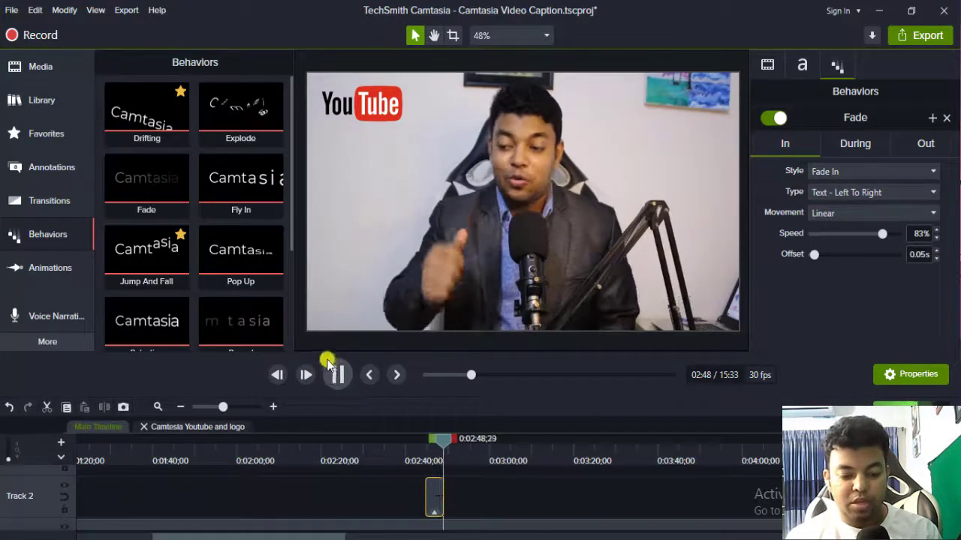
# - Undo the Fade behavior, apply Drifting to the caption callout instead, and preview the animated text
pyautogui.click(335, 374)
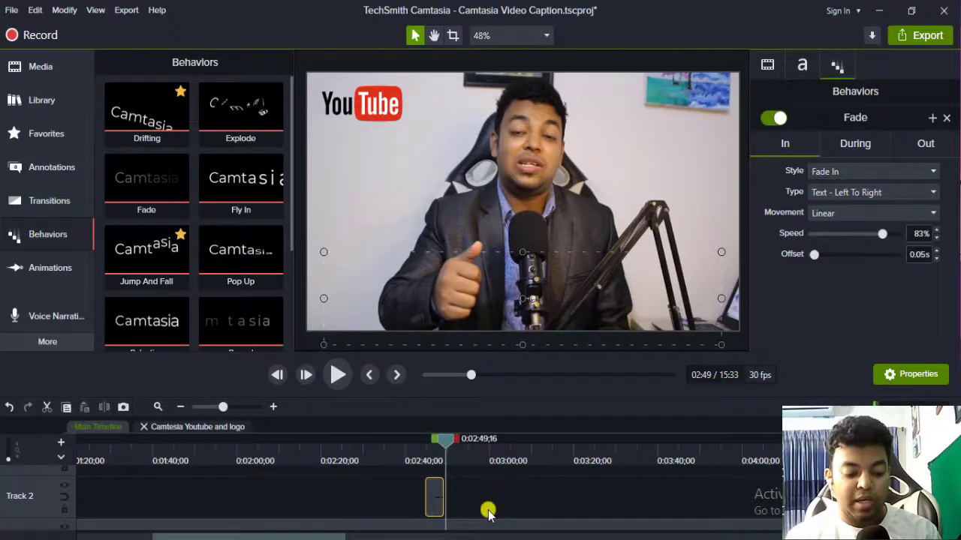
pyautogui.hotkey('ctrl', 'z')
pyautogui.moveTo(148, 125); pyautogui.dragTo(438, 497)
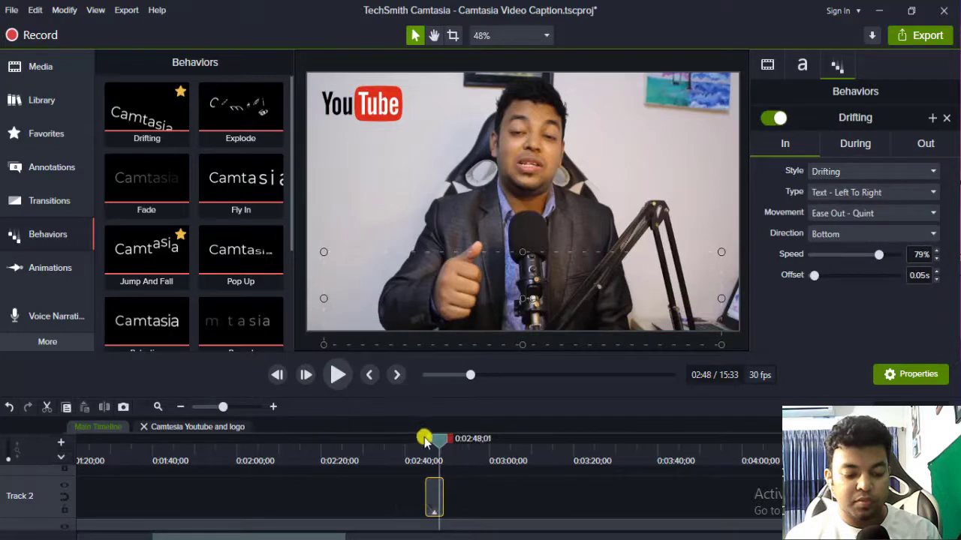
pyautogui.click(425, 439)
pyautogui.click(334, 378)
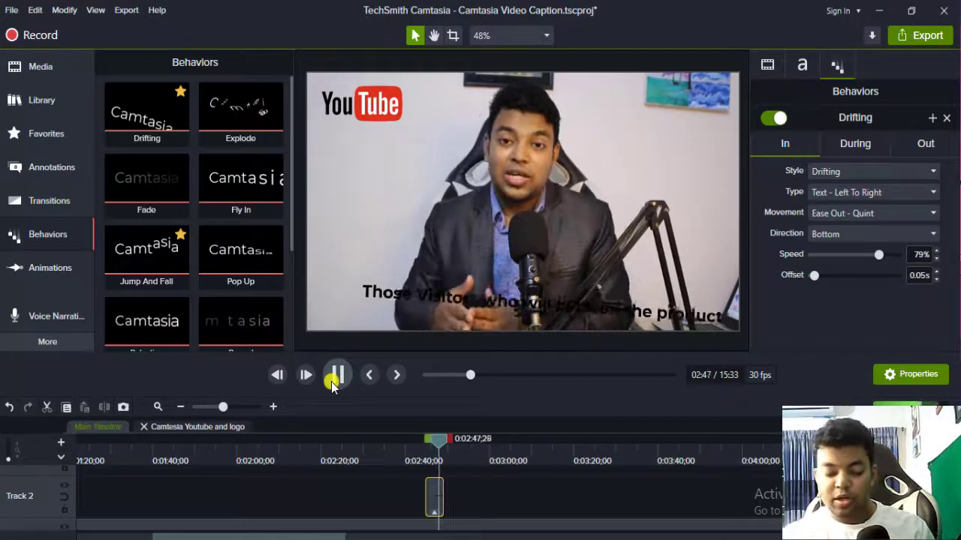
pyautogui.click(334, 379)
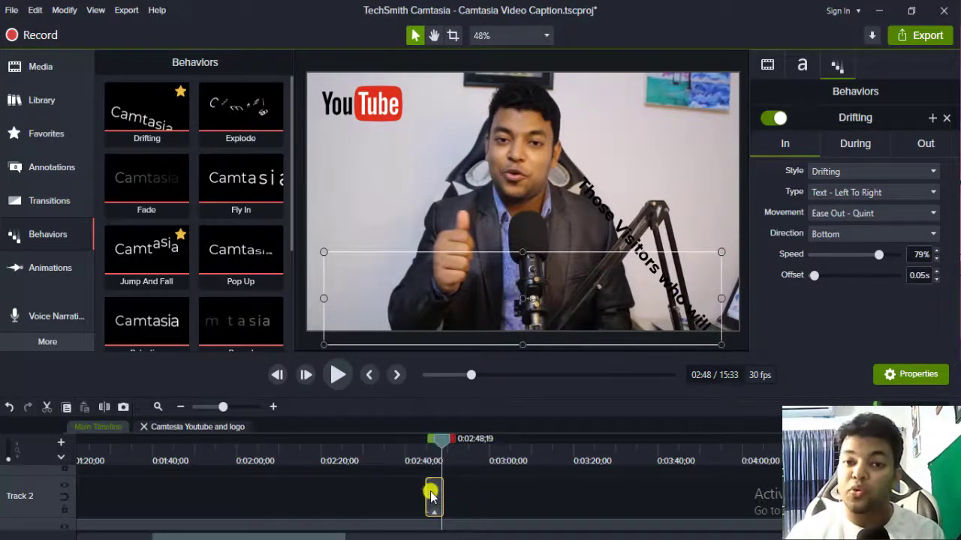
# - Select the caption wording inside the callout for reuse, and delete the callout from Track 2
pyautogui.doubleClick(453, 303)
pyautogui.tripleClick(444, 301)
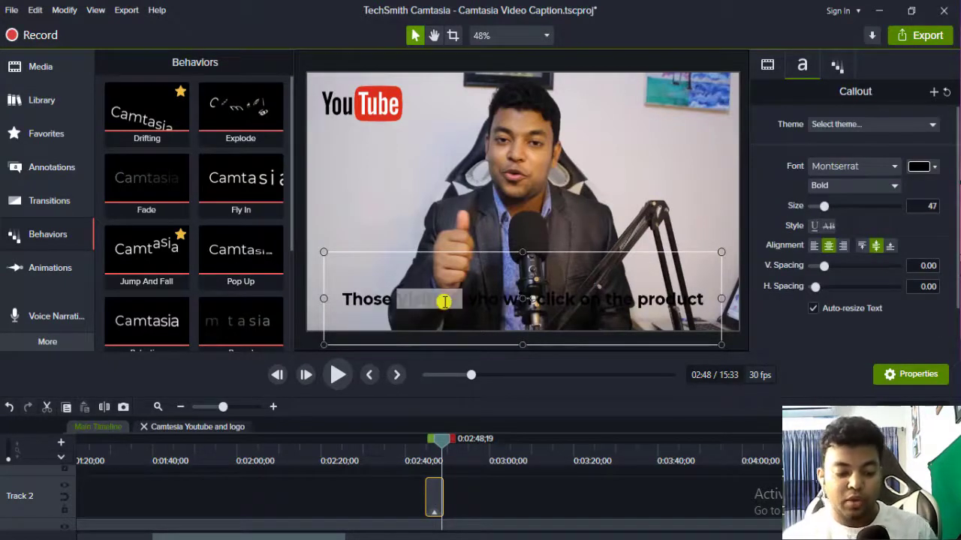
pyautogui.click(474, 483)
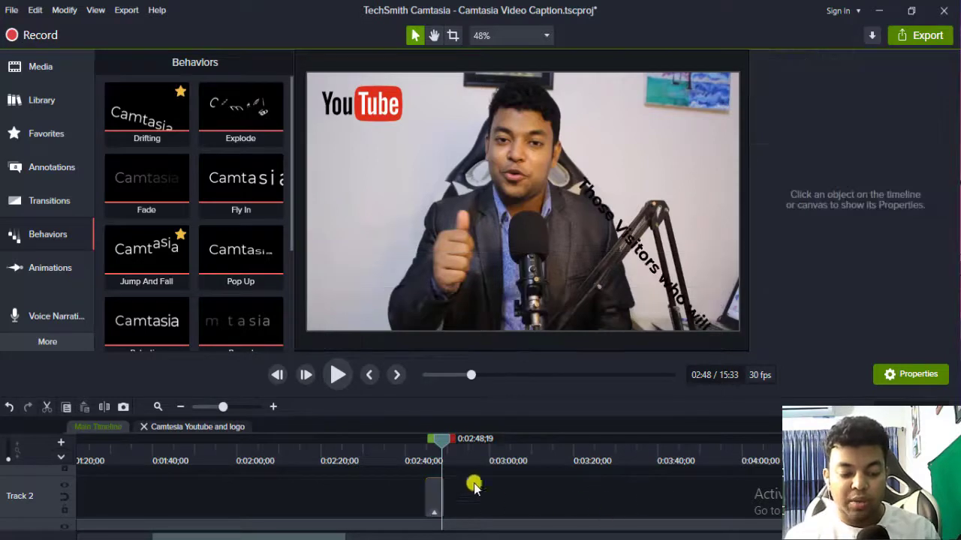
pyautogui.click(434, 494)
pyautogui.press('Delete')
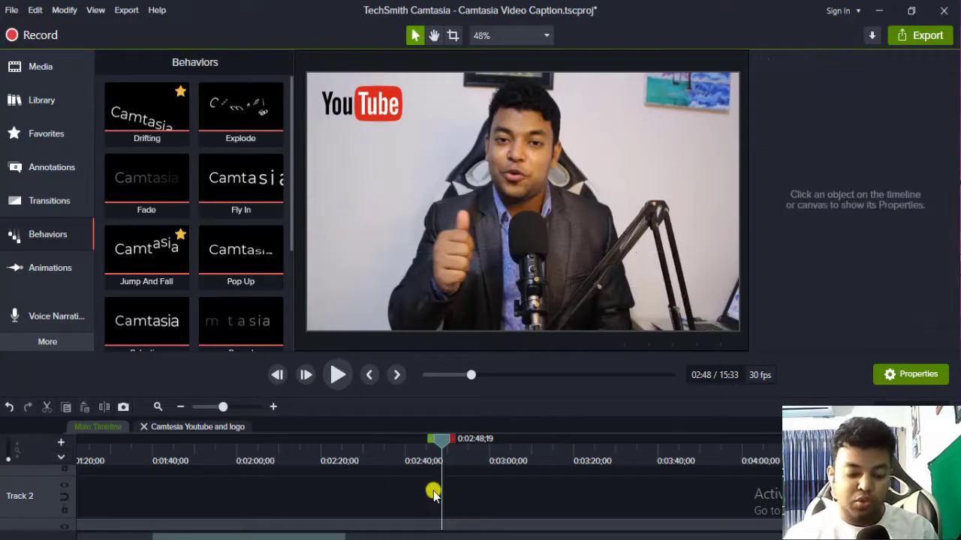
# - Place the playhead at 0:02:43;19 and open the Captions feature
pyautogui.moveTo(440, 439); pyautogui.dragTo(421, 448)
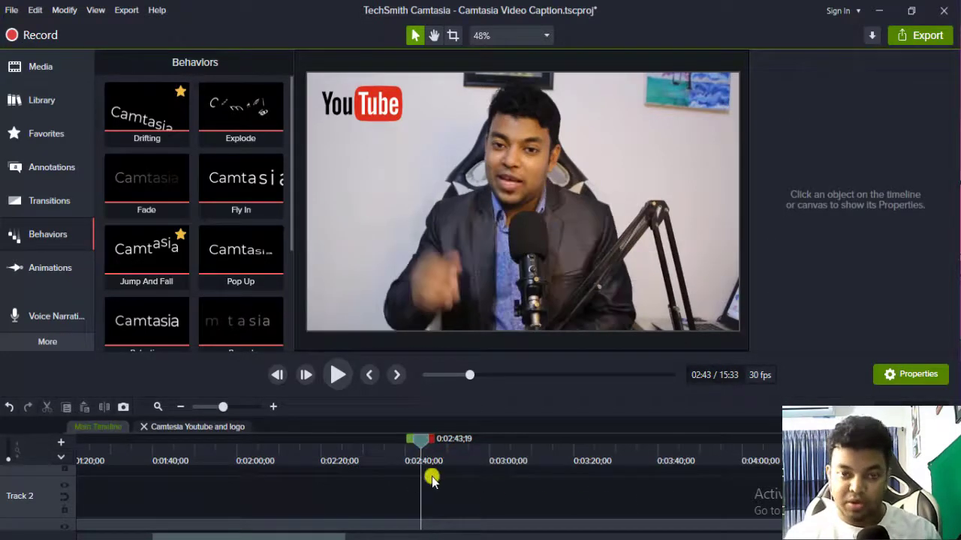
pyautogui.click(43, 341)
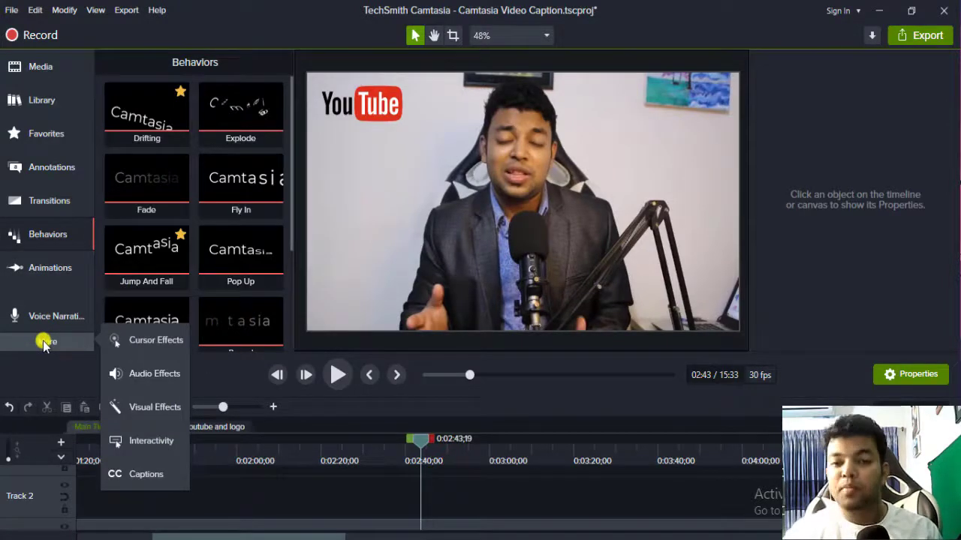
pyautogui.click(145, 476)
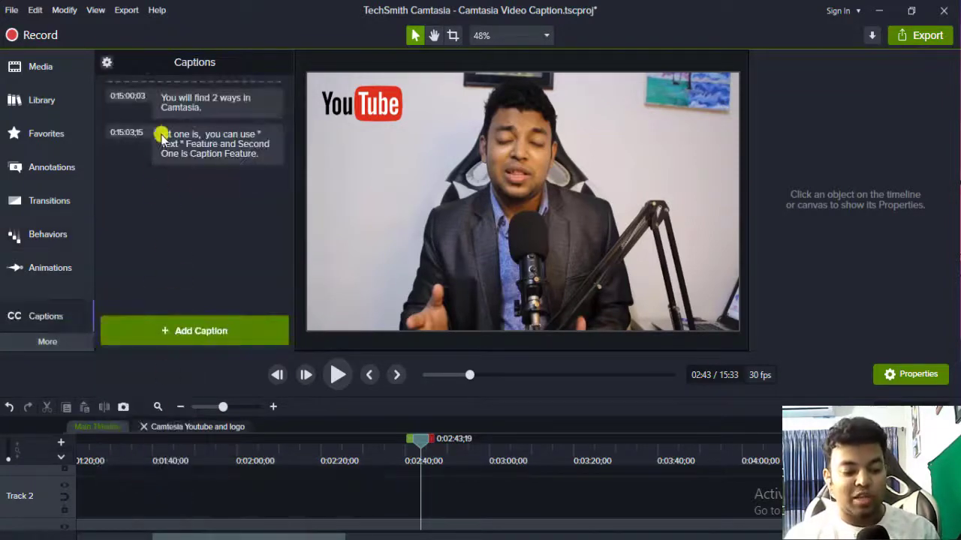
# - Examine the two existing captions at 0:15:00;03 and 0:15:03;15 in the caption editor and on the video
pyautogui.click(189, 98)
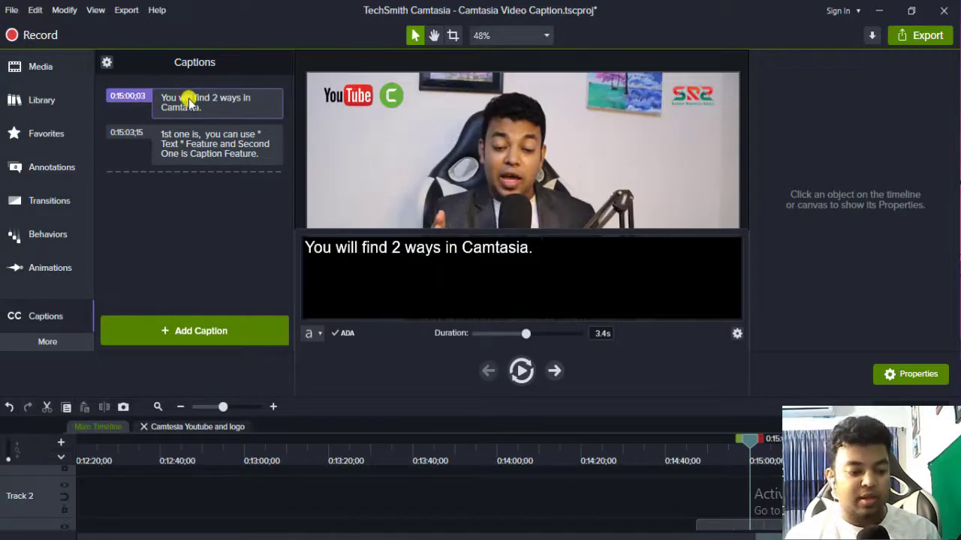
pyautogui.click(202, 110)
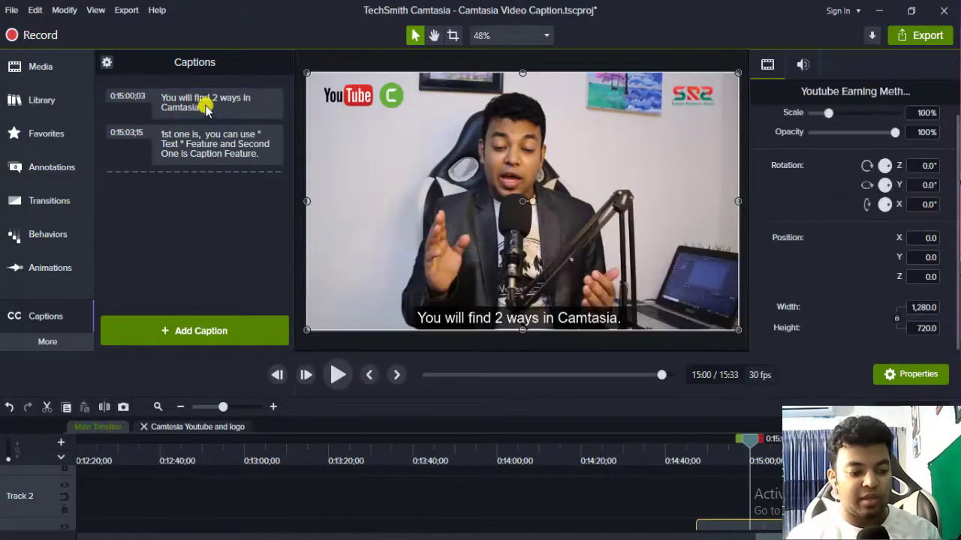
pyautogui.click(202, 102)
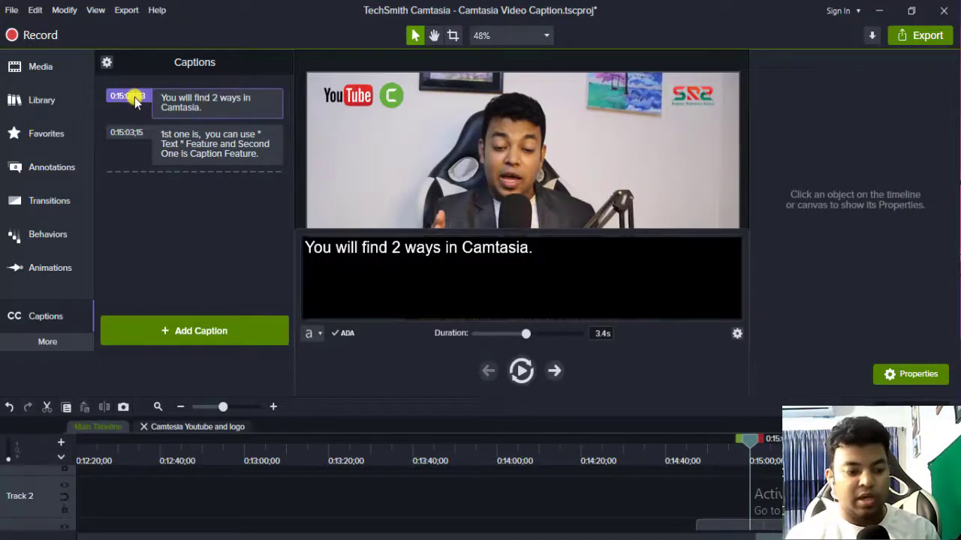
pyautogui.click(189, 145)
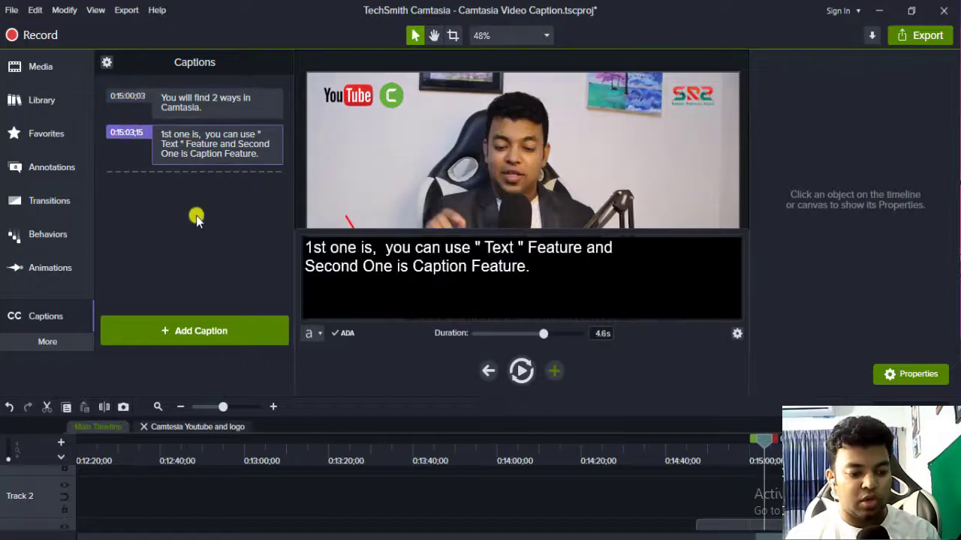
pyautogui.click(202, 216)
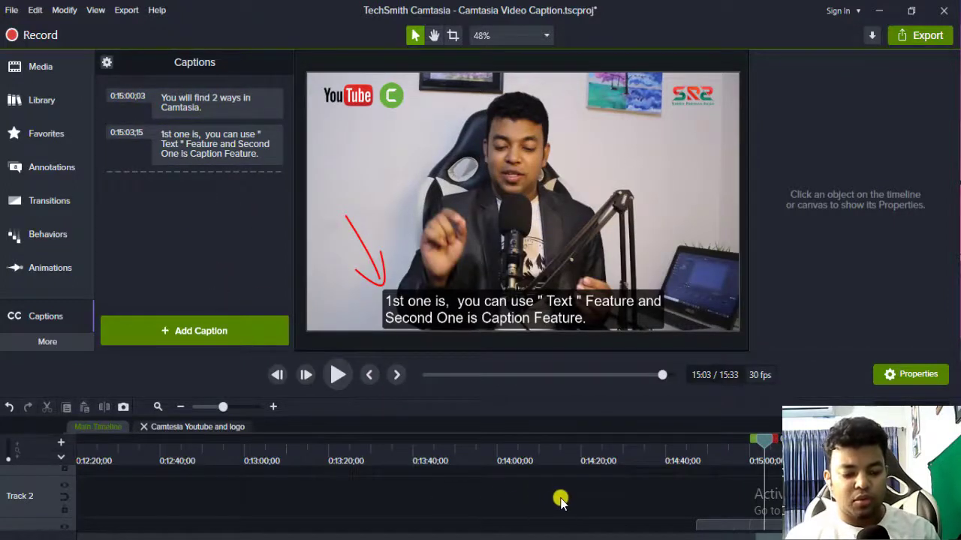
# - Restore the deleted callout to find its start near 0:02:44, delete it again, and view the first existing caption
pyautogui.scroll(-1, 692, 492)
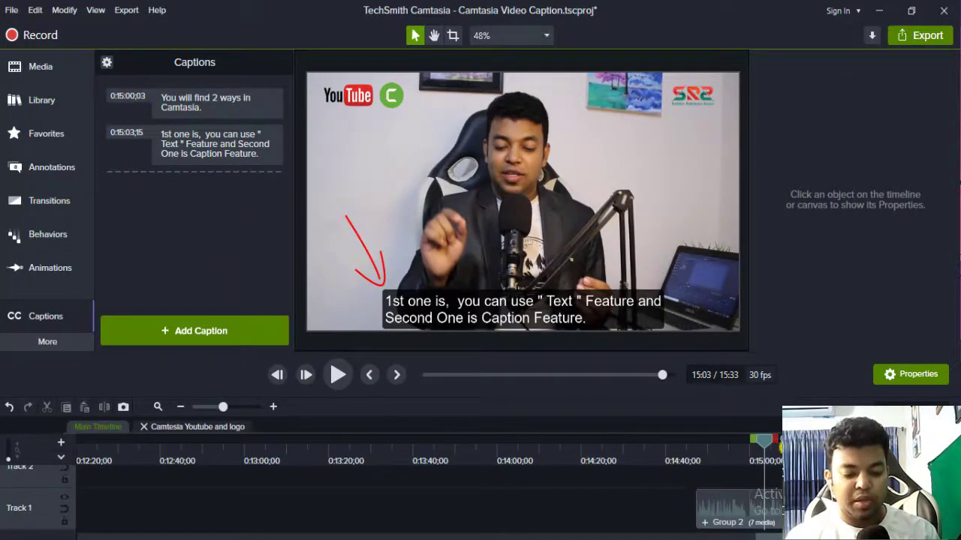
pyautogui.moveTo(762, 447); pyautogui.dragTo(27, 506)
pyautogui.moveTo(250, 506); pyautogui.dragTo(120, 511)
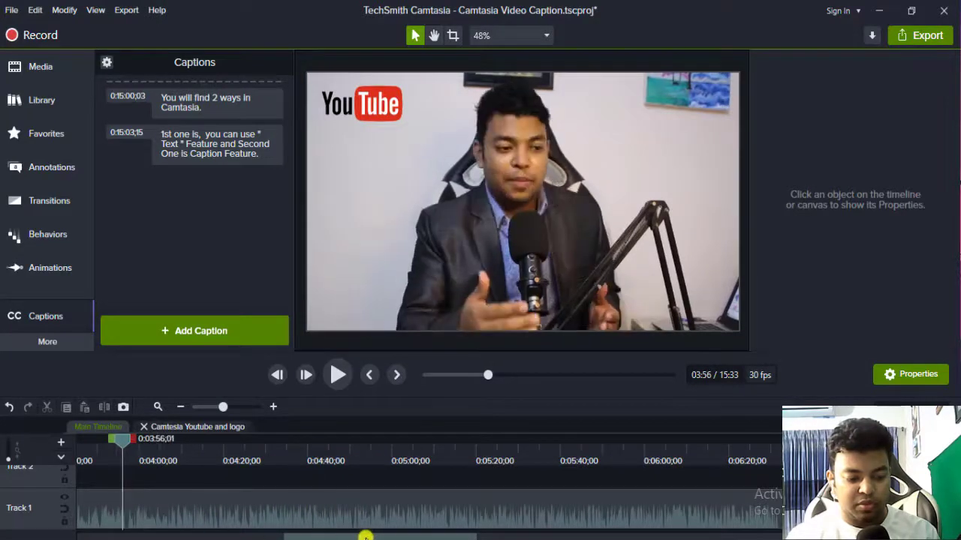
pyautogui.moveTo(338, 536); pyautogui.dragTo(112, 510)
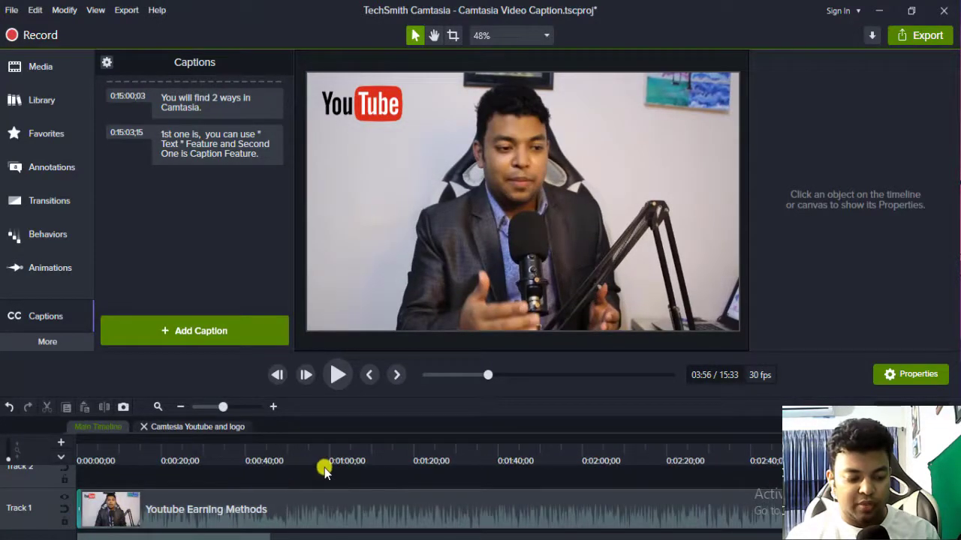
pyautogui.hotkey('ctrl', 'z')
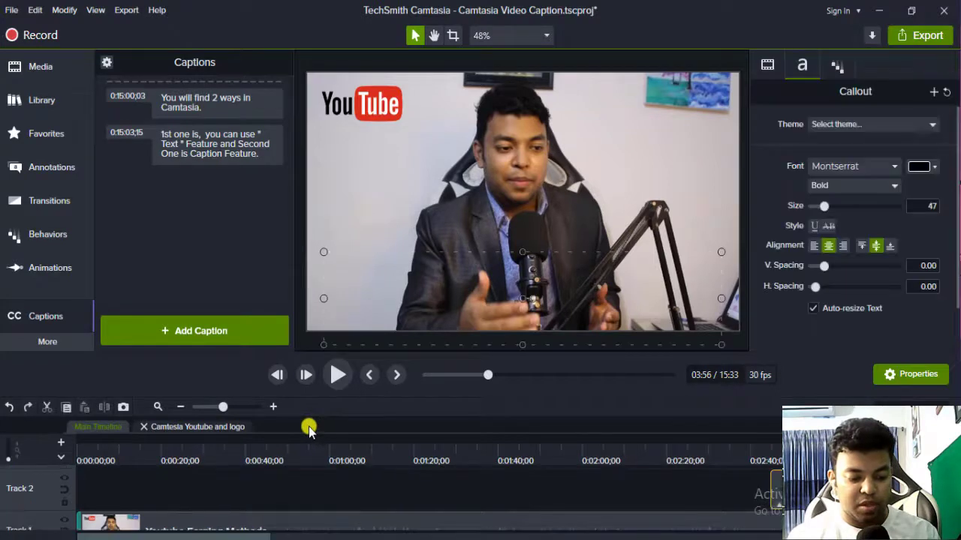
pyautogui.click(767, 439)
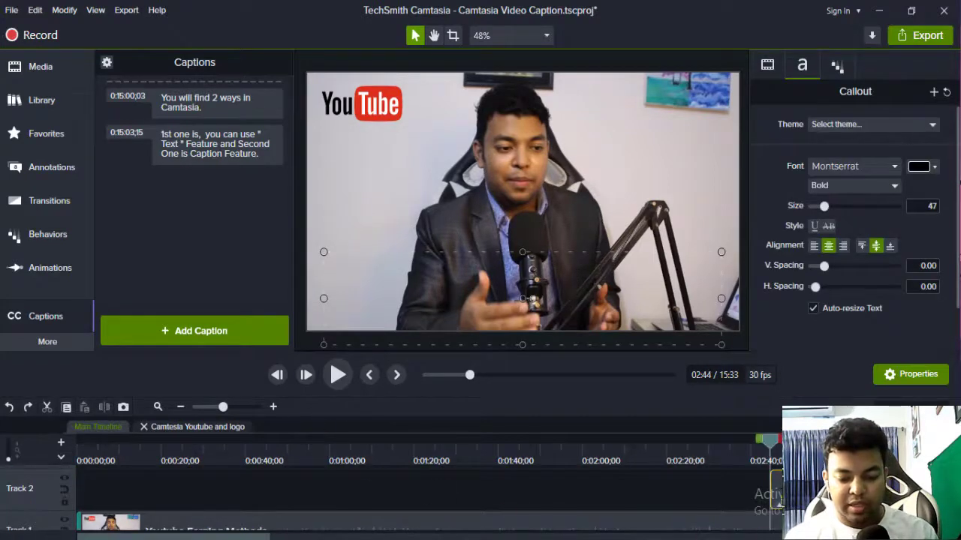
pyautogui.click(779, 491)
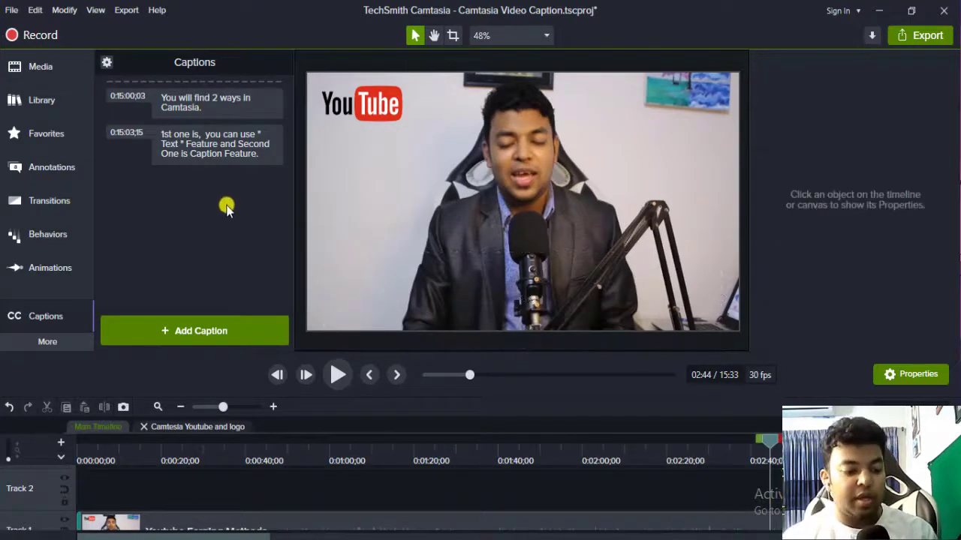
pyautogui.click(131, 99)
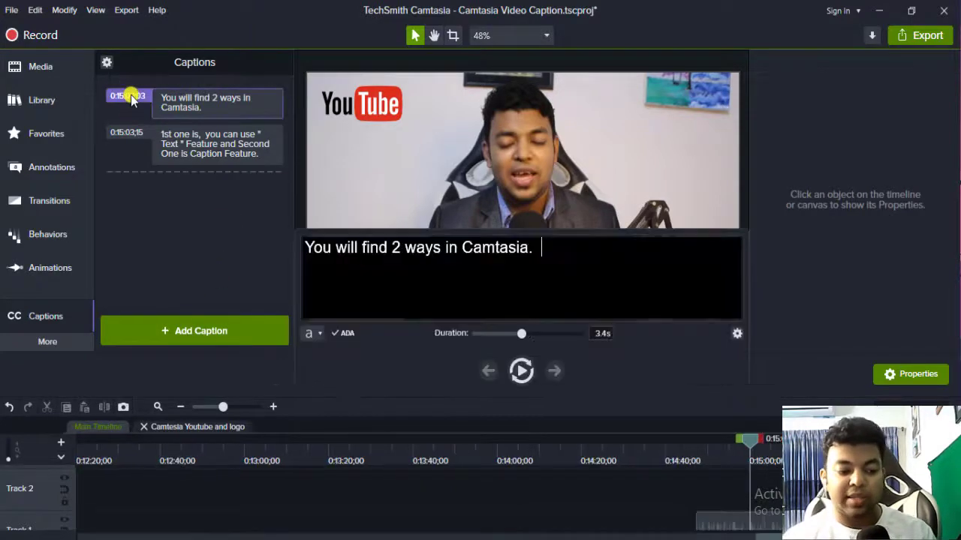
pyautogui.click(644, 479)
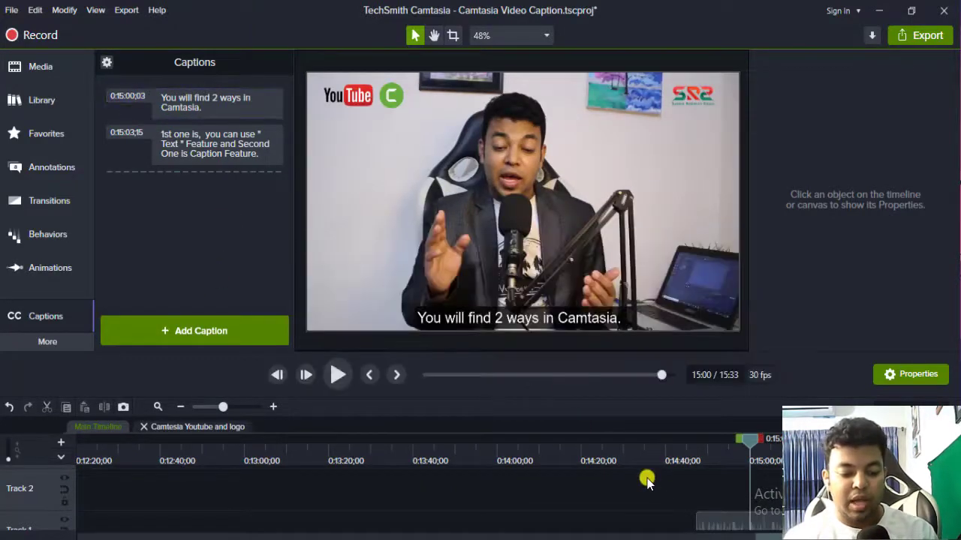
# - Bring back the text callout, set the playhead at 0:02:44;23, and remove the callout
pyautogui.hotkey('ctrl', 'z')
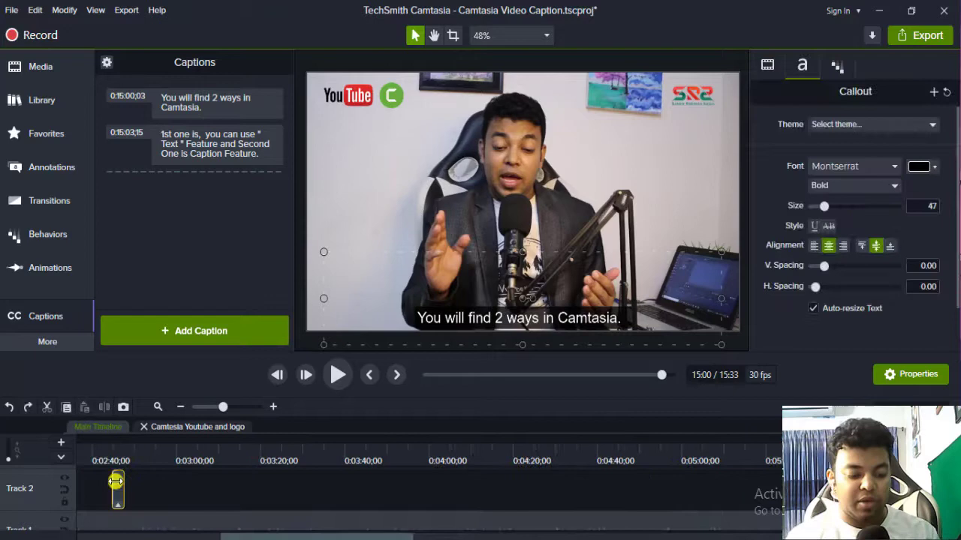
pyautogui.click(112, 443)
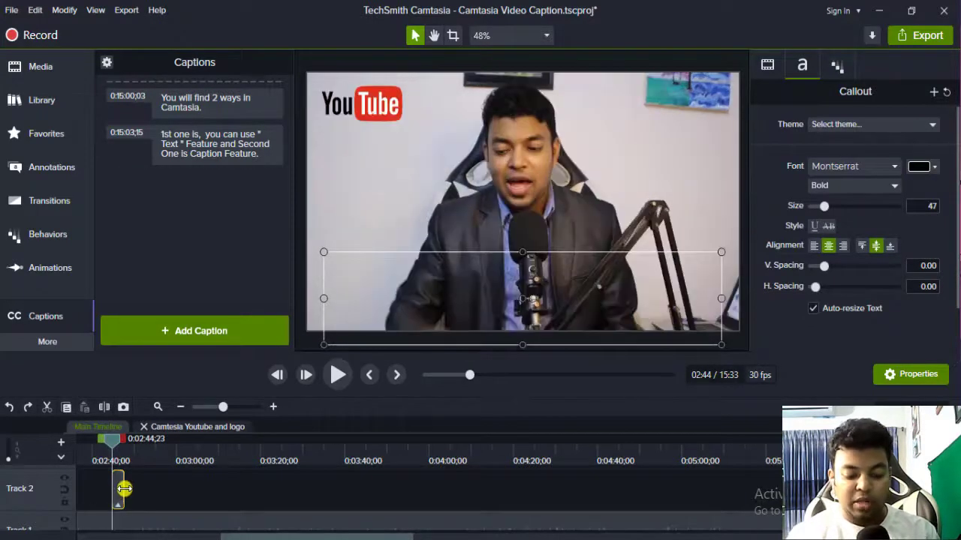
pyautogui.press('Delete')
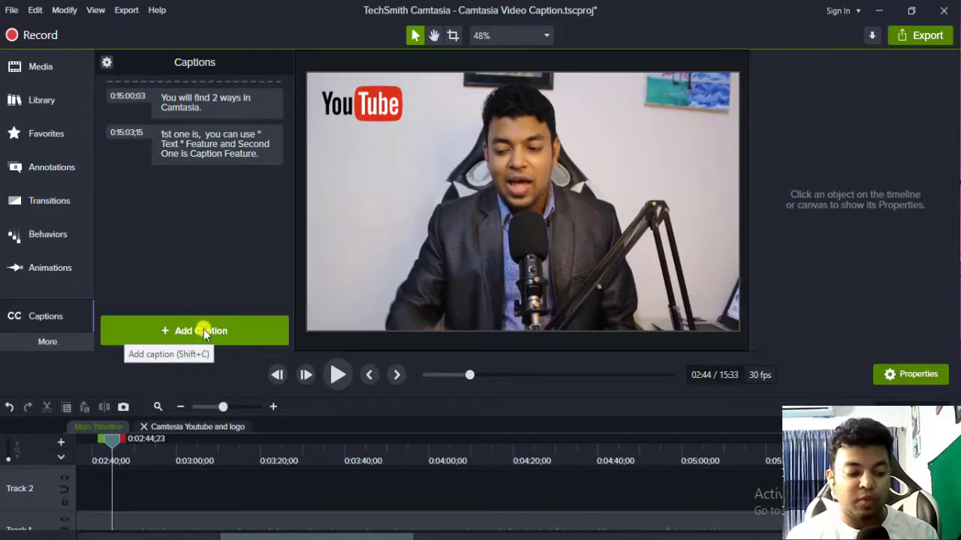
# - Add a caption at 0:02:44;23 reading "Those Visitors who will click on the product"
pyautogui.click(203, 330)
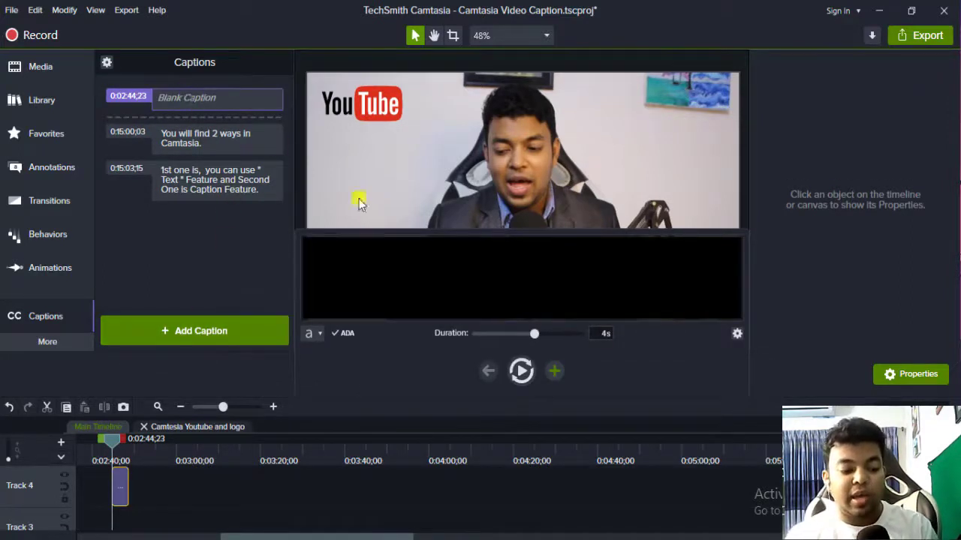
pyautogui.click(339, 261)
pyautogui.write('Those Visitors who will click on the product')
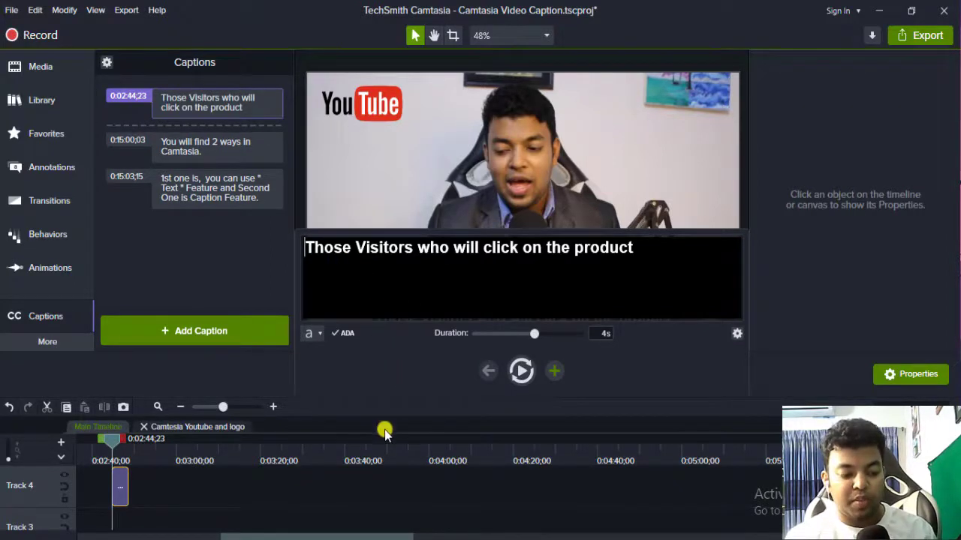
pyautogui.click(399, 496)
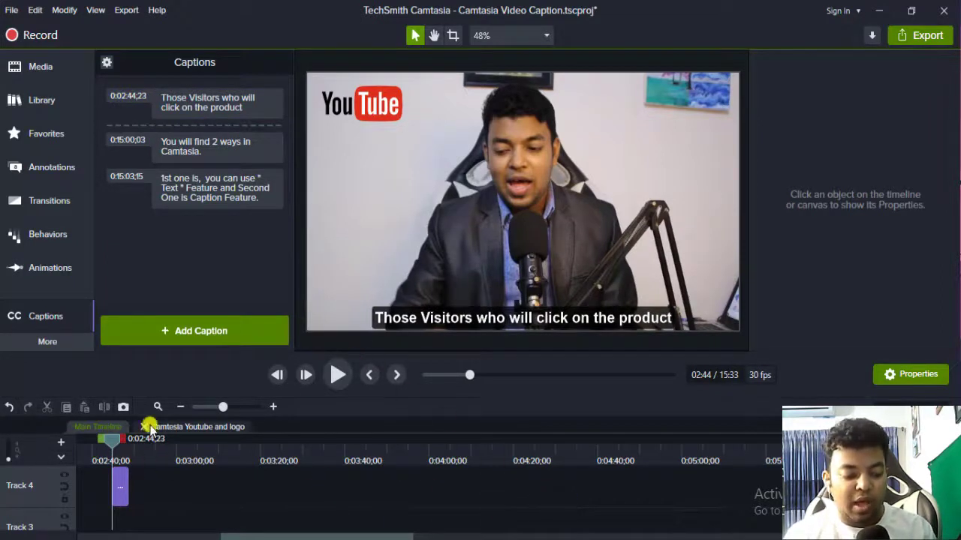
# - Play the passage from just before the new caption to 0:02:46;22 to check how it appears
pyautogui.moveTo(112, 440); pyautogui.dragTo(111, 443)
pyautogui.click(338, 378)
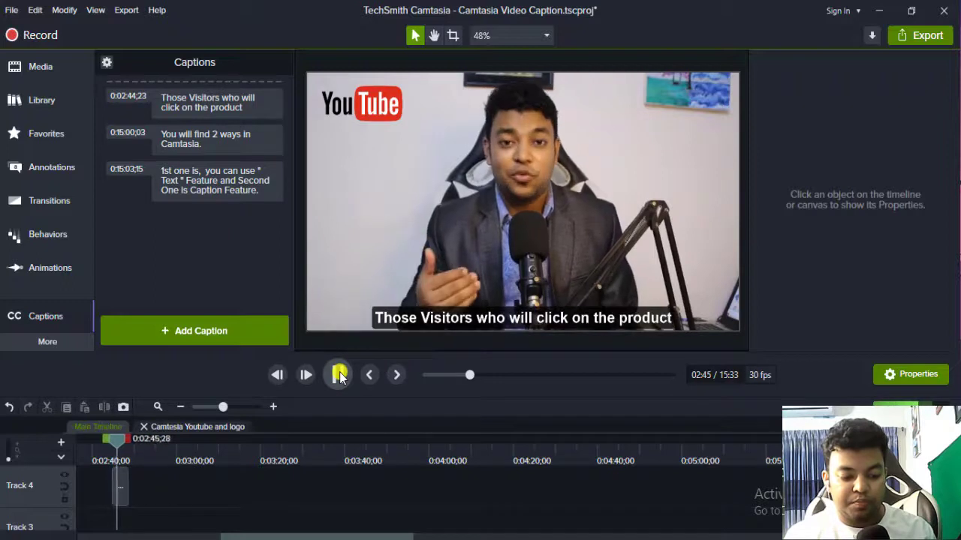
pyautogui.click(339, 374)
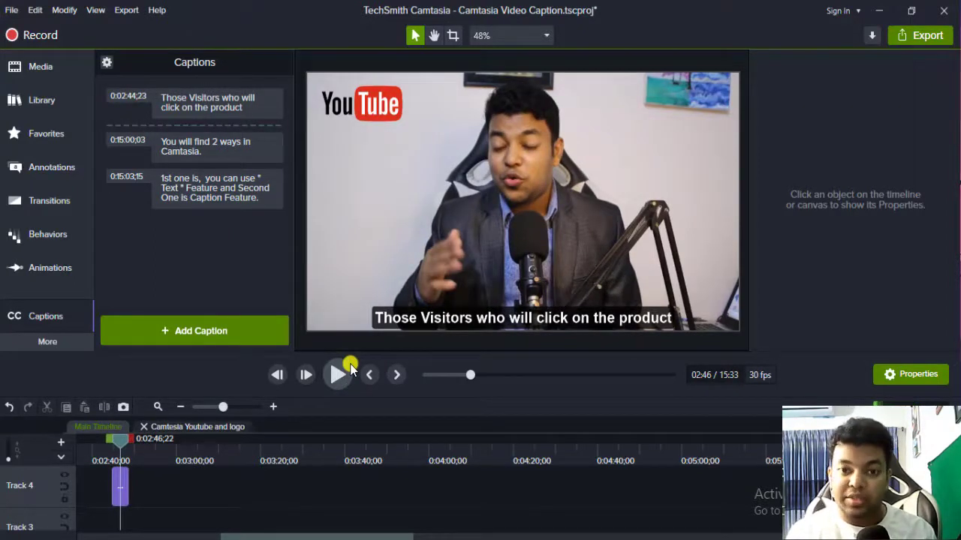
# - Adjust the new caption's length on Track 4 so it ends at 0:02:49;02
pyautogui.click(129, 487)
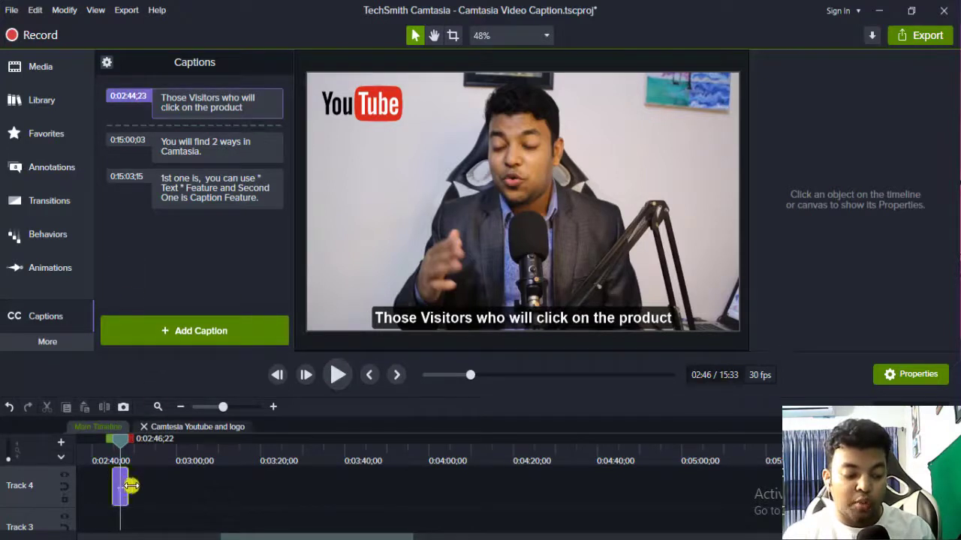
pyautogui.moveTo(128, 487)
pyautogui.mouseDown()
pyautogui.moveTo(164, 482)
pyautogui.moveTo(136, 482)
pyautogui.mouseUp()
pyautogui.click(376, 502)
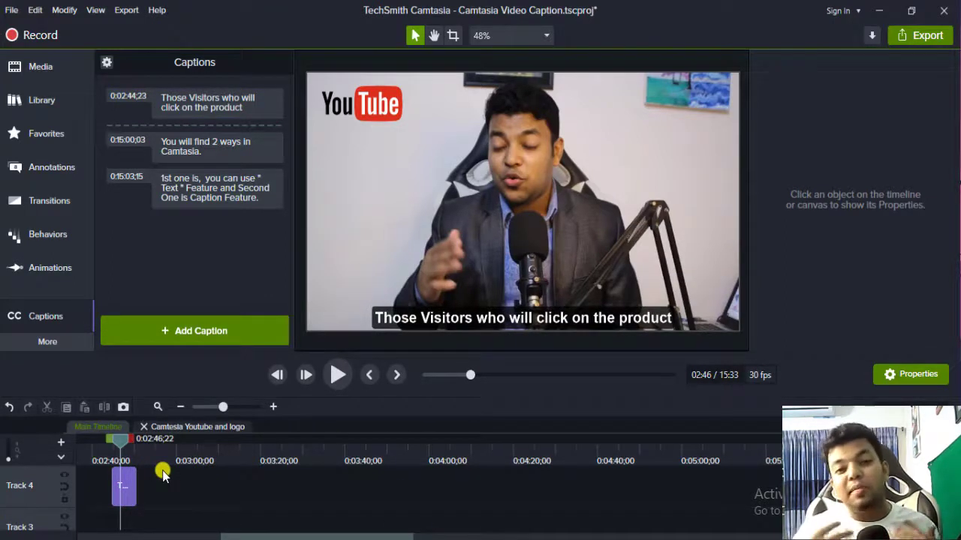
pyautogui.click(128, 493)
pyautogui.click(497, 167)
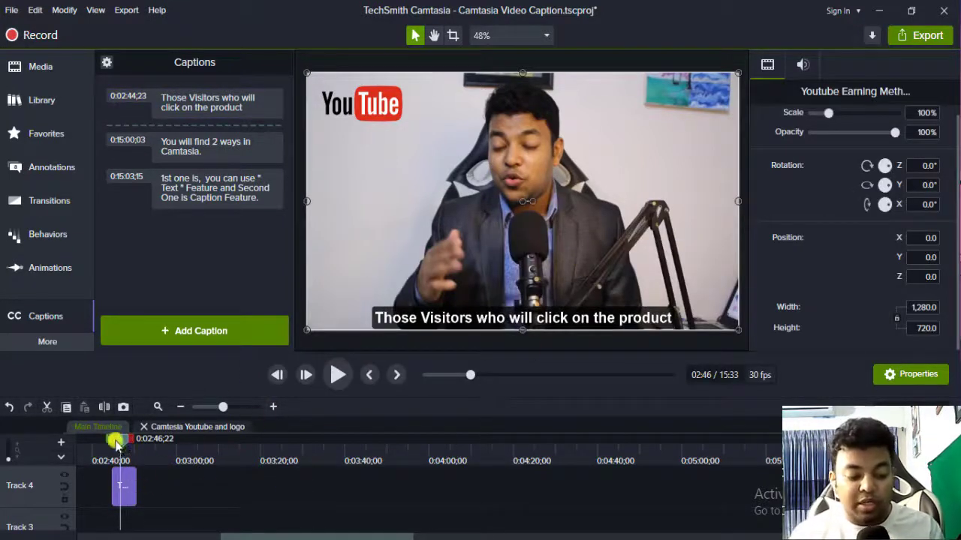
pyautogui.moveTo(118, 441); pyautogui.dragTo(129, 486)
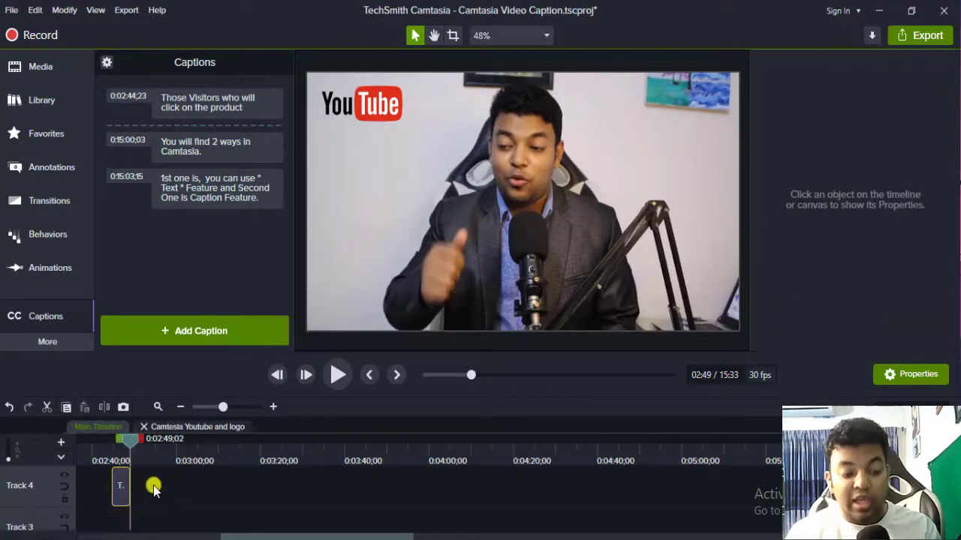
# - Add a second caption at 0:02:49;02 reading "Those Visitors who will click on the product"
pyautogui.click(192, 334)
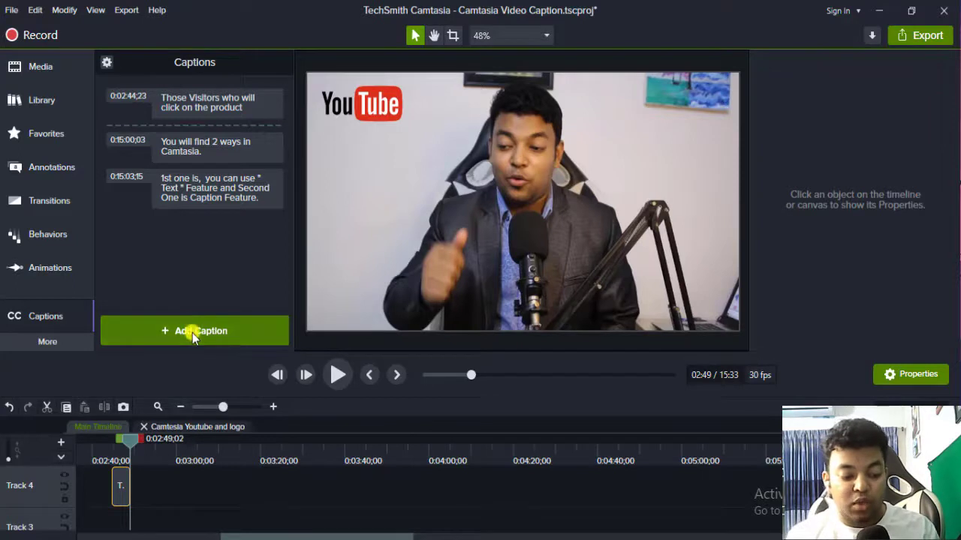
pyautogui.write('Those Visitors who will click on the product')
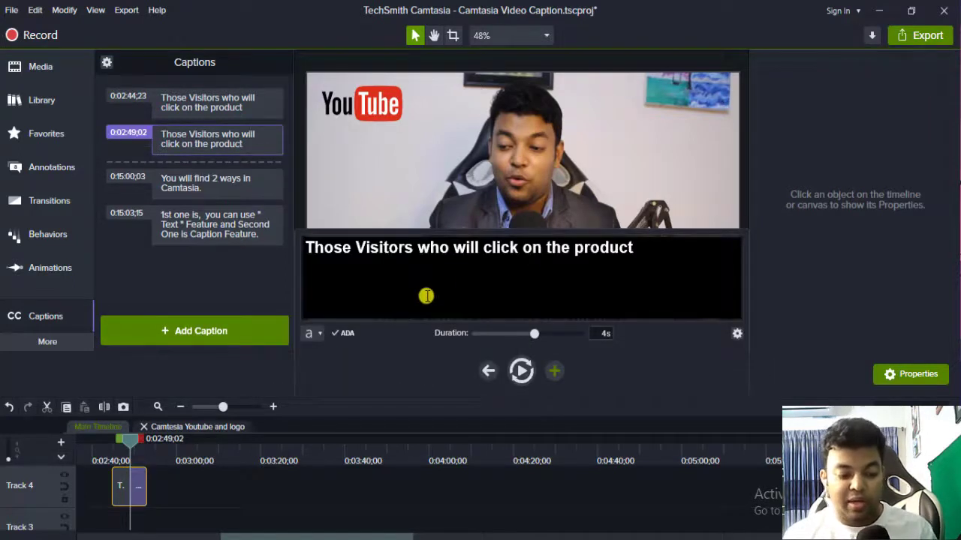
pyautogui.click(330, 516)
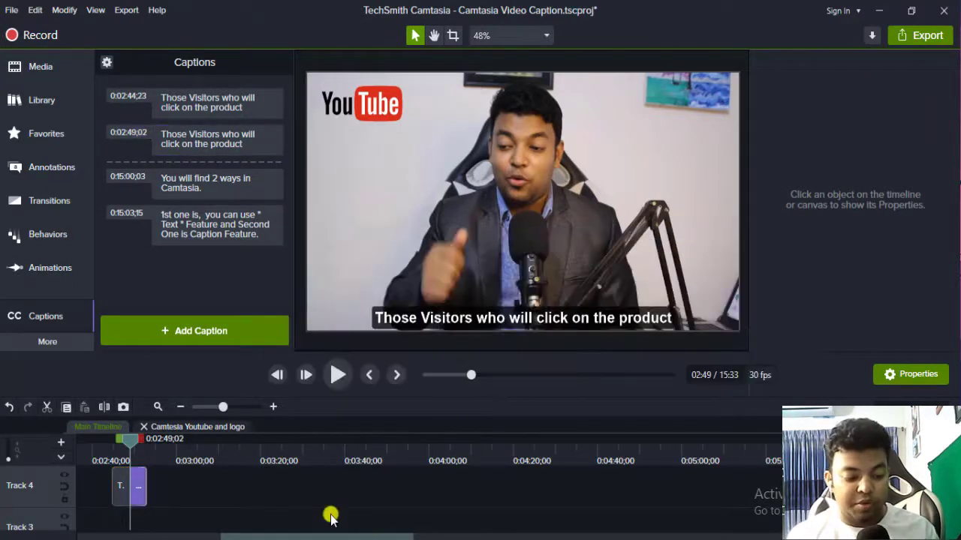
# - Play the second caption up to 0:02:50;04 and open its text to review the wording
pyautogui.click(335, 376)
pyautogui.click(147, 486)
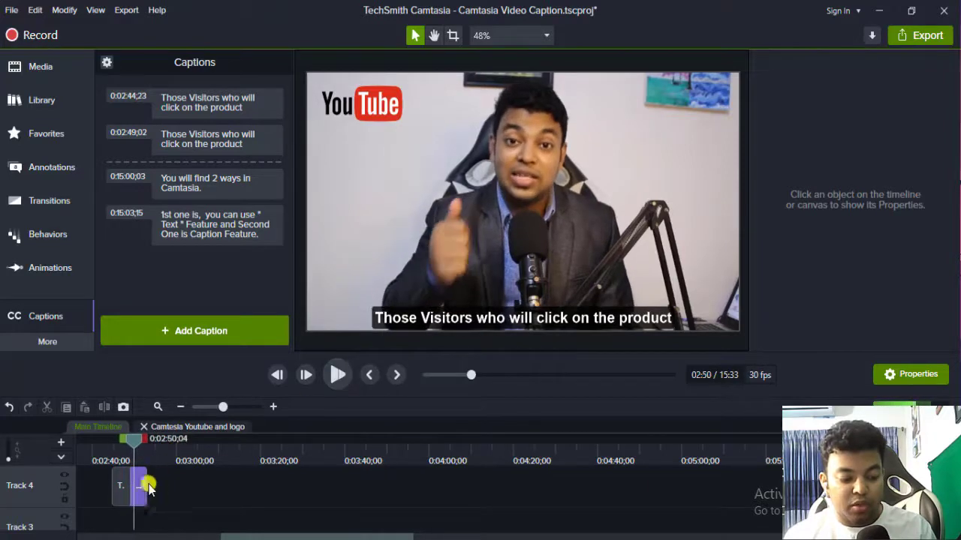
pyautogui.click(218, 145)
pyautogui.doubleClick(500, 250)
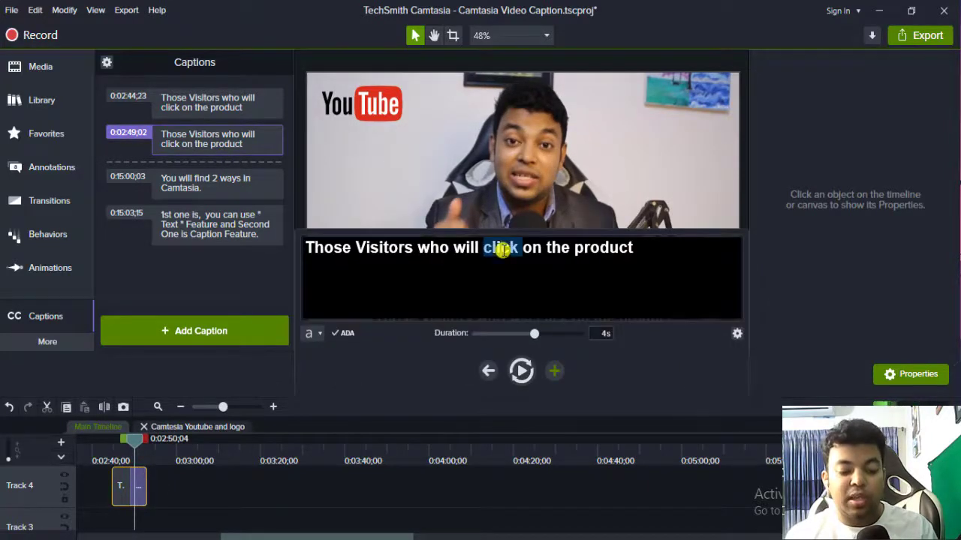
pyautogui.click(443, 485)
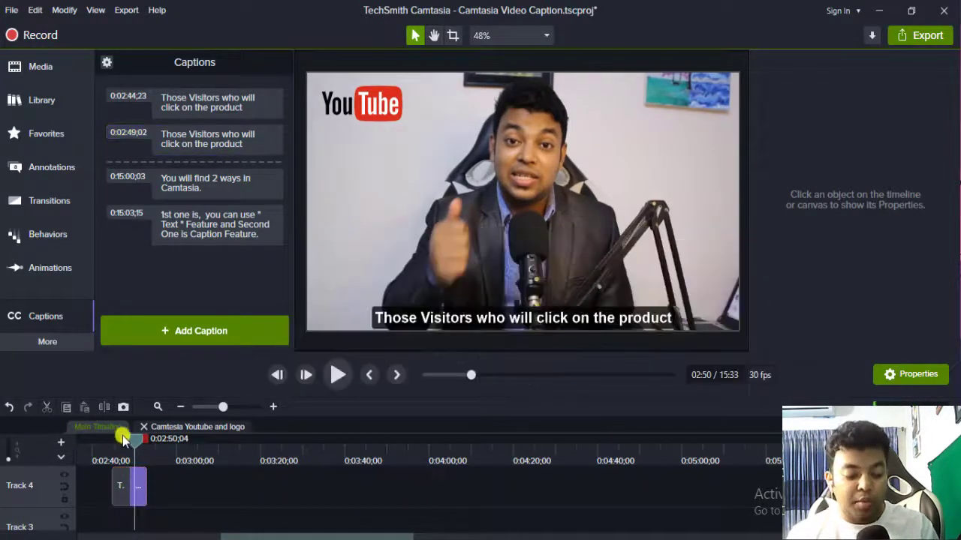
# - Set the playhead at 0:02:52;29 and shift the two adjoining captions on Track 4 to start at 0:02:45;03 and 0:02:49;12
pyautogui.moveTo(122, 436); pyautogui.dragTo(142, 448)
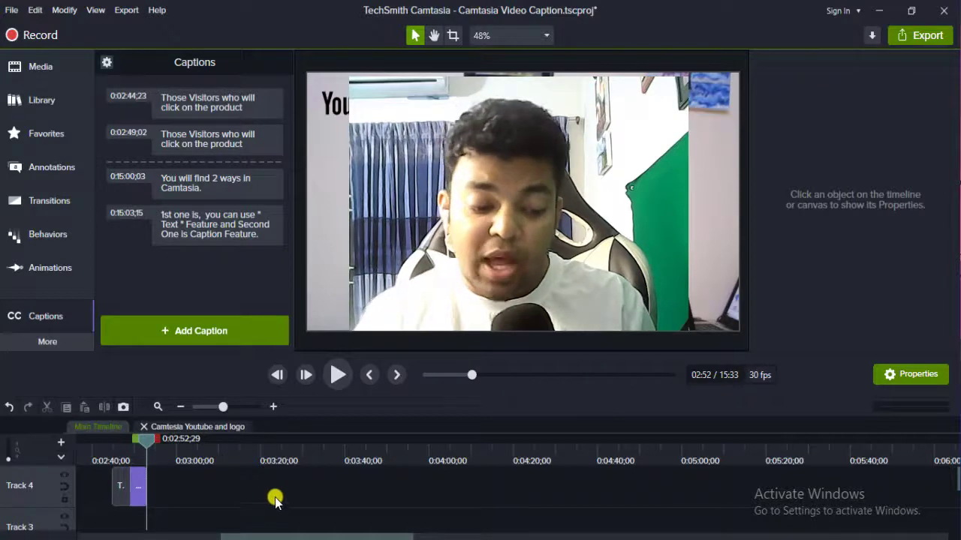
pyautogui.moveTo(119, 488); pyautogui.dragTo(122, 489)
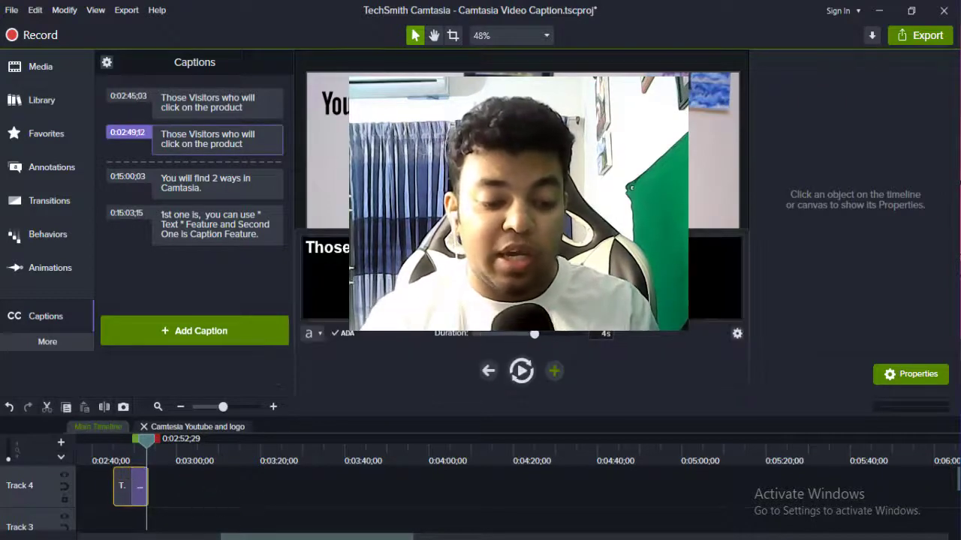
pyautogui.click(518, 166)
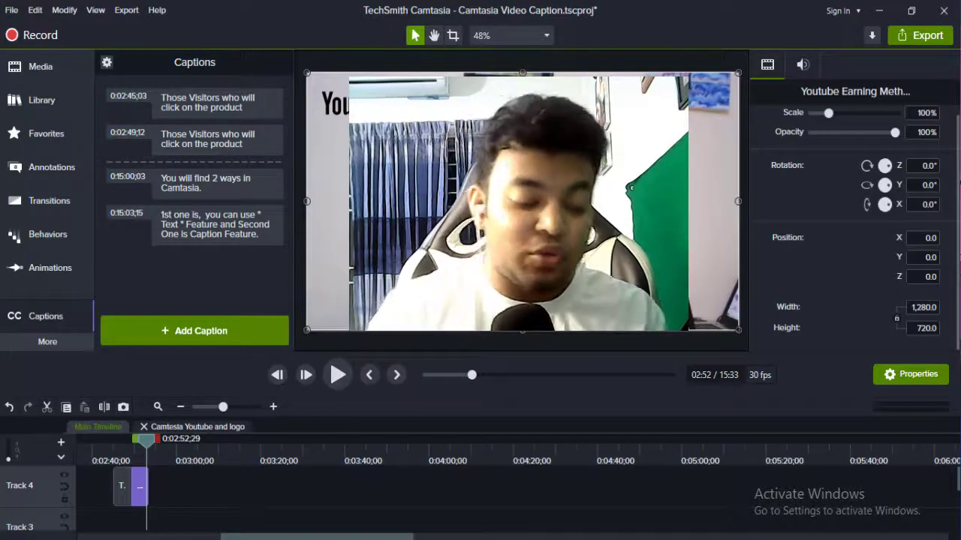